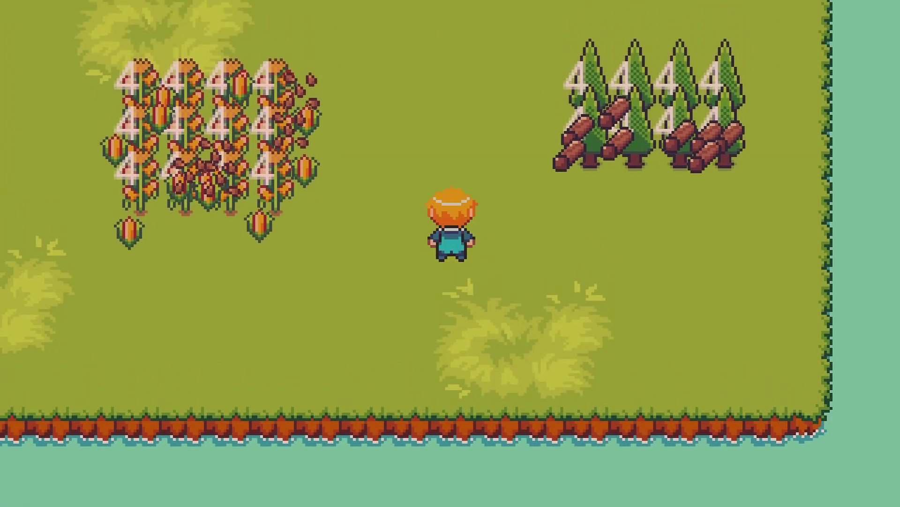
Walk the farmer from the tree grove to the corn field and back toward the grove
key("Right")
key("Up")
key("Left")
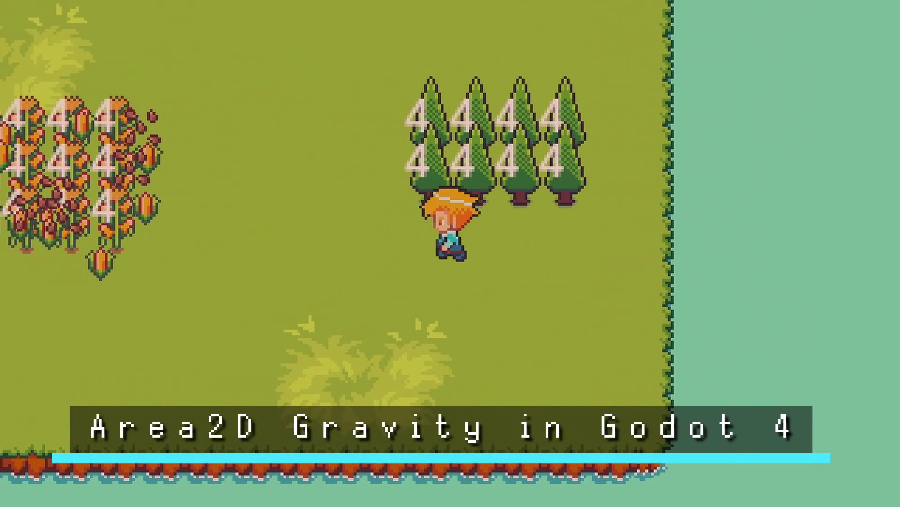
key("Down")
key("Left")
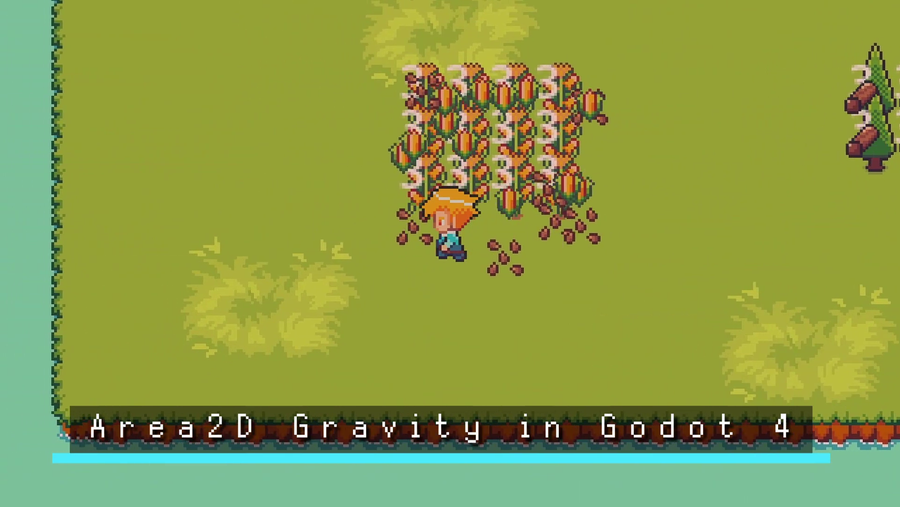
key("Right")
key("Up")
key("Left")
key("Right")
key("Up")
Circle the grove's lower edge and the corn field, harvesting and leaving logs and corn scattered
key("Down")
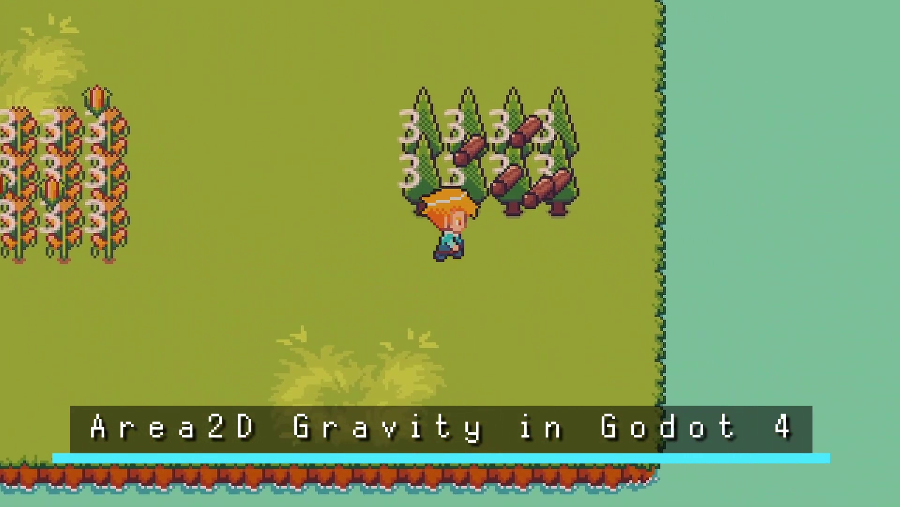
key("Right")
key("Up")
key("Left")
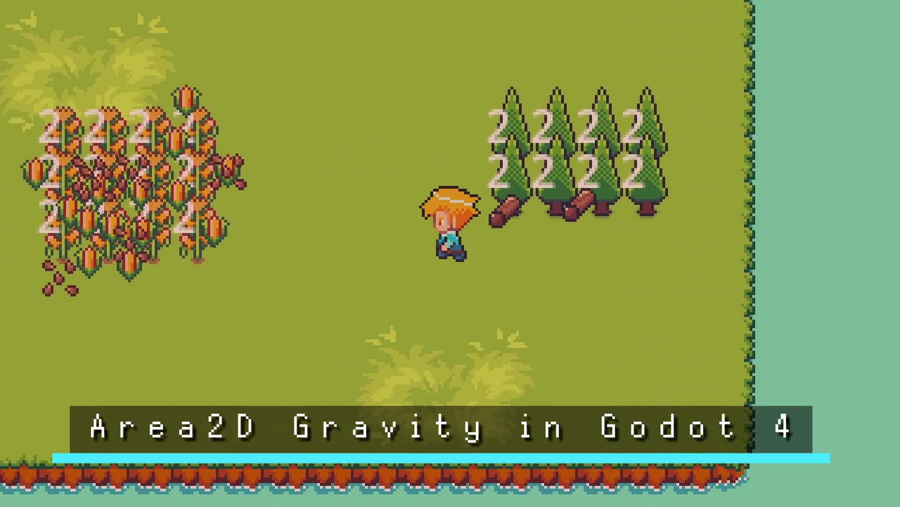
key("Up")
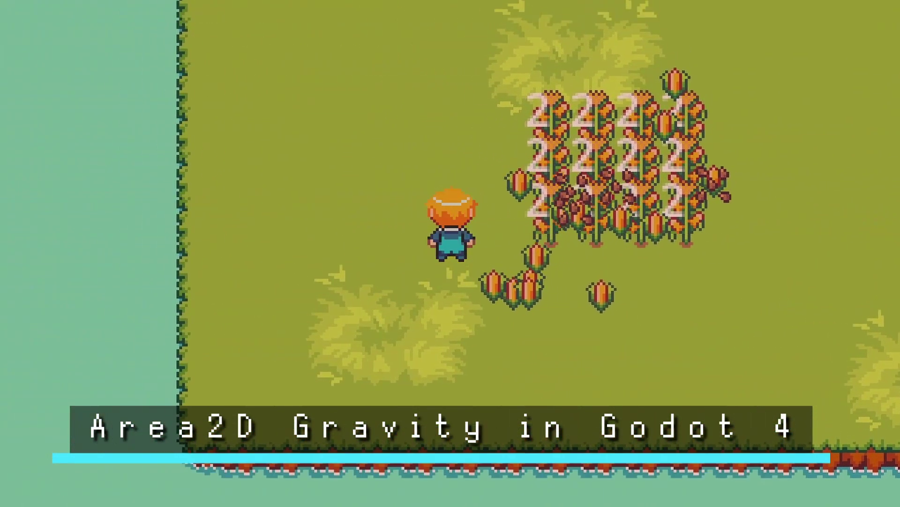
key("Right")
key("Right")
key("Down")
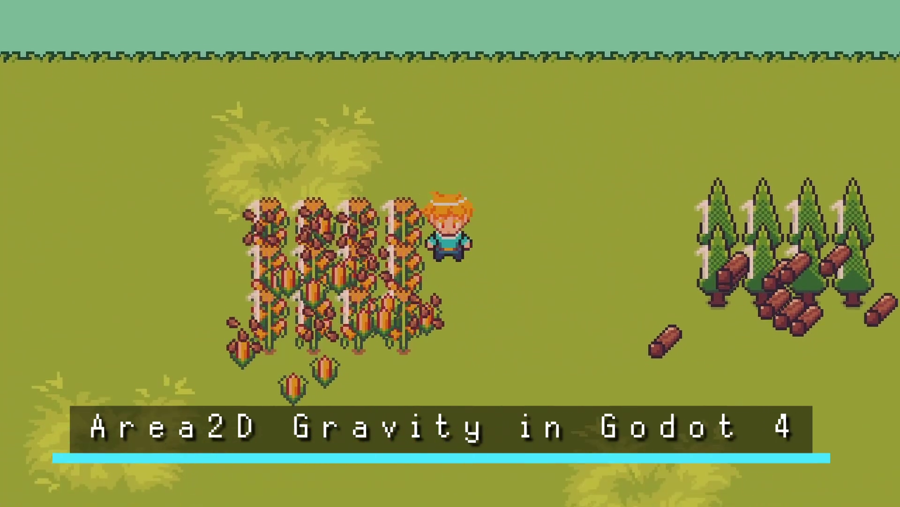
key("Left")
key("Right")
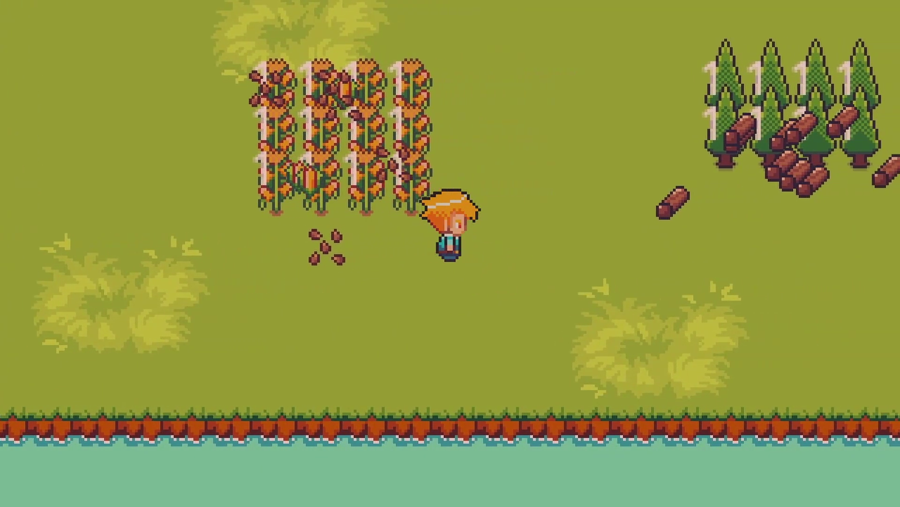
key("Up")
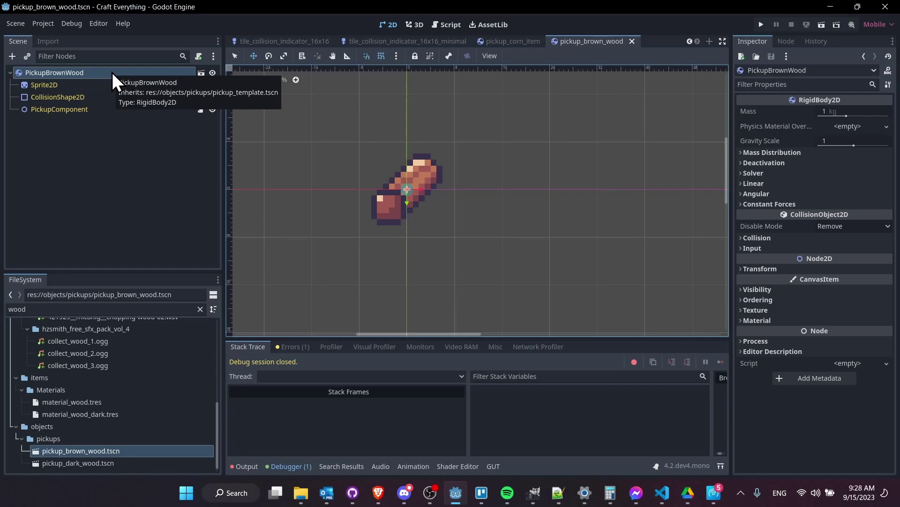
left_click(112, 136)
left_click(89, 85)
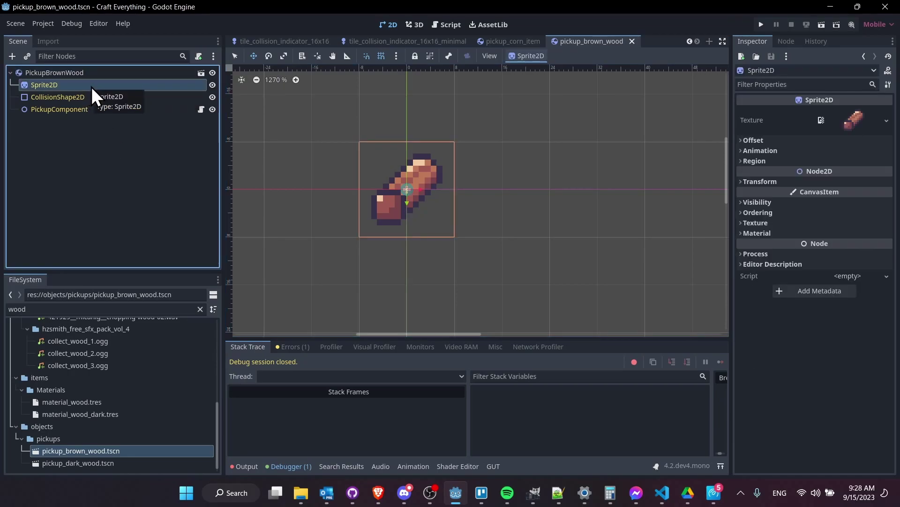
left_click(98, 96)
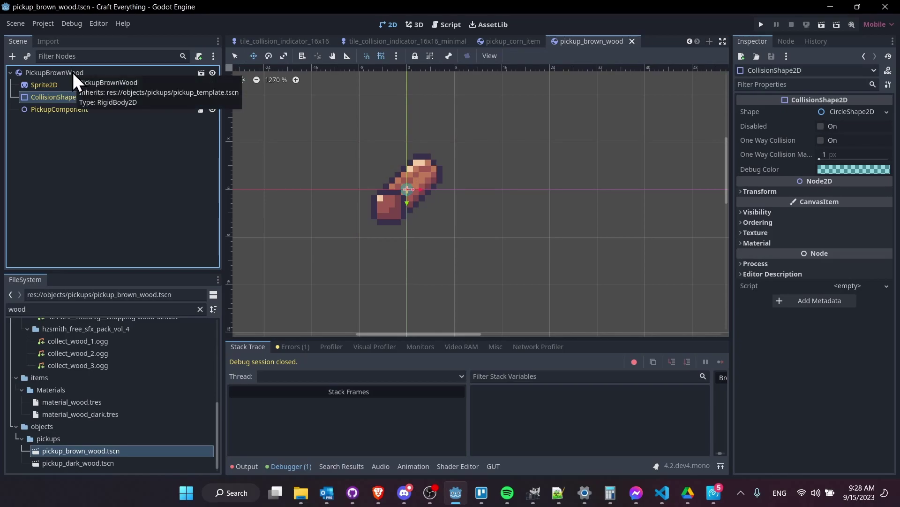
scroll(406, 190, "up", 2)
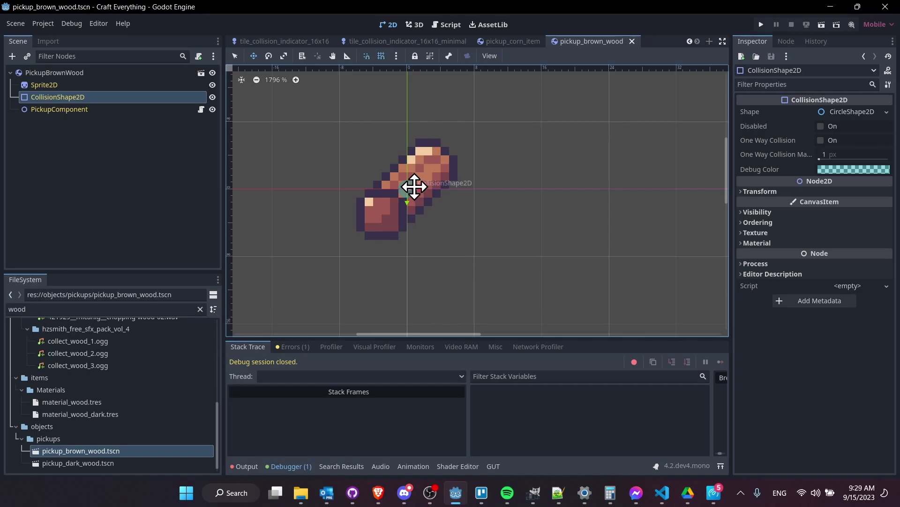
left_click(844, 112)
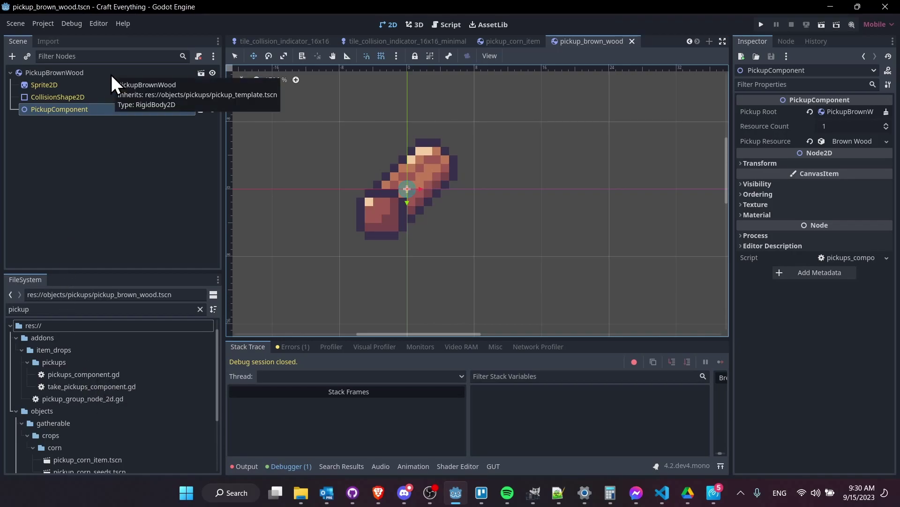
Select the PickupBrownWood root node and widen the Inspector to read its Gravity Scale of 1
left_click(109, 109)
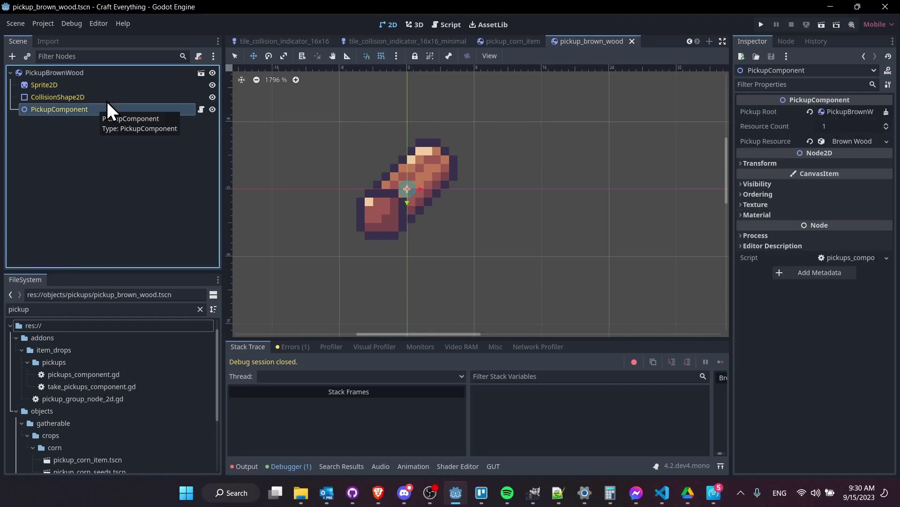
left_click(98, 72)
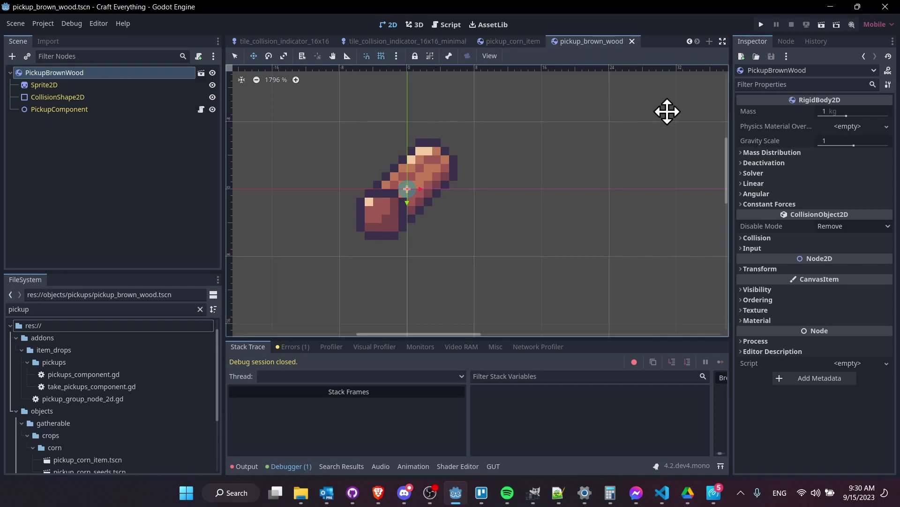
left_click_drag(731, 120, 699, 120)
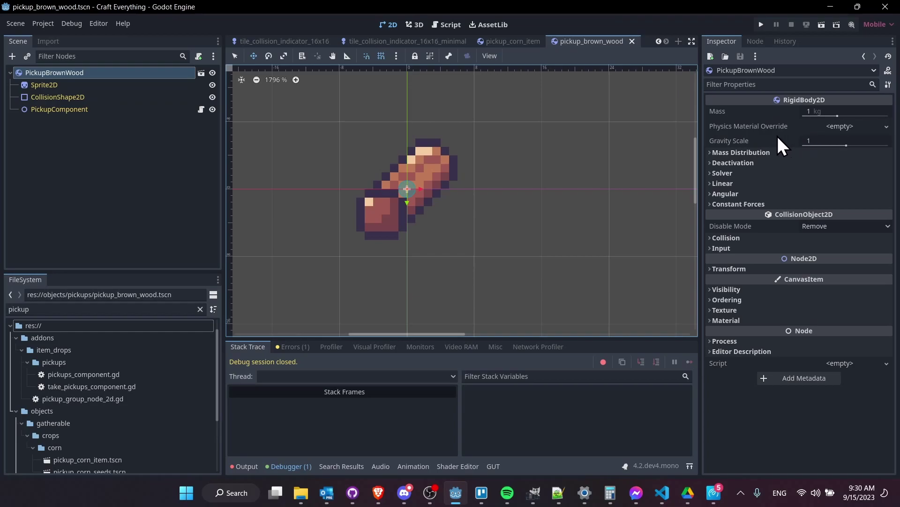
mouse_move(778, 148)
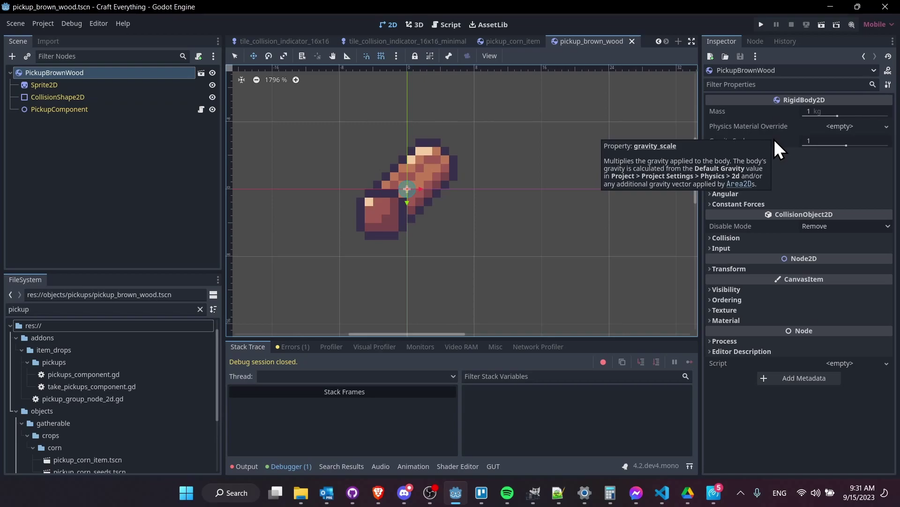
left_click(41, 22)
left_click(53, 38)
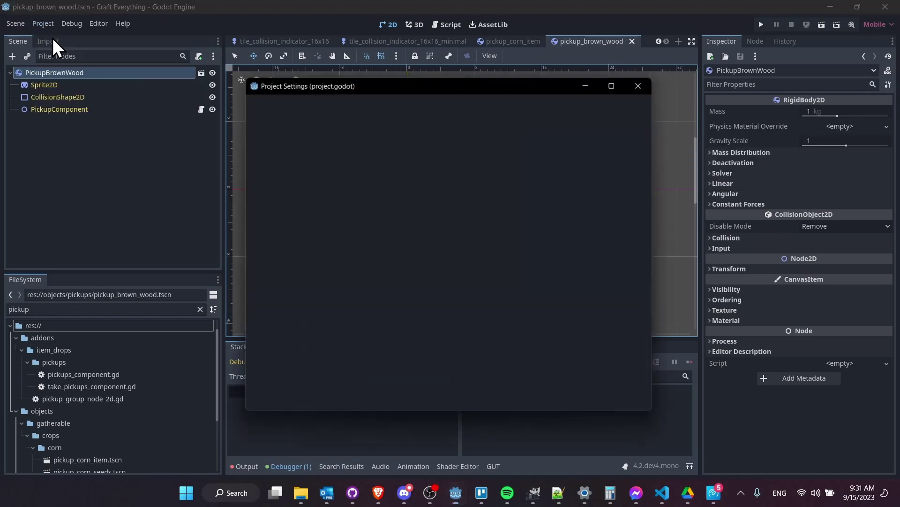
left_click(270, 101)
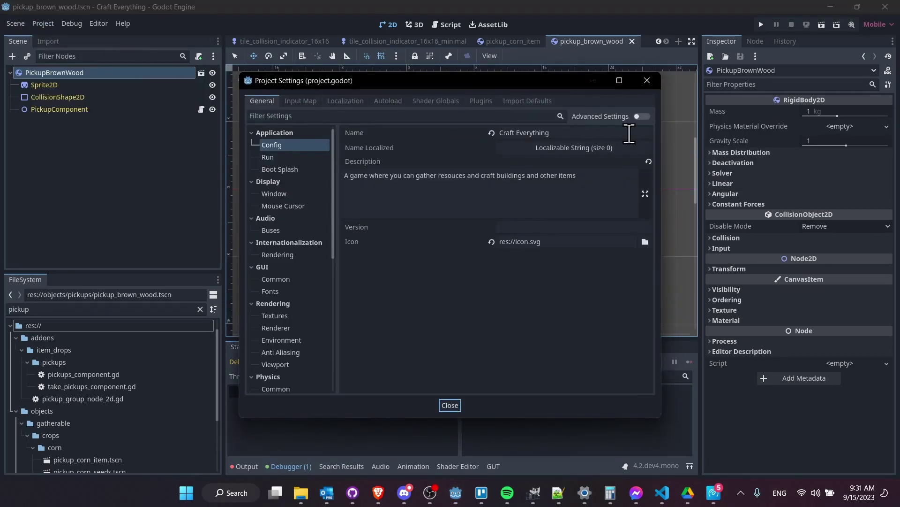
left_click(532, 115)
type("gravity")
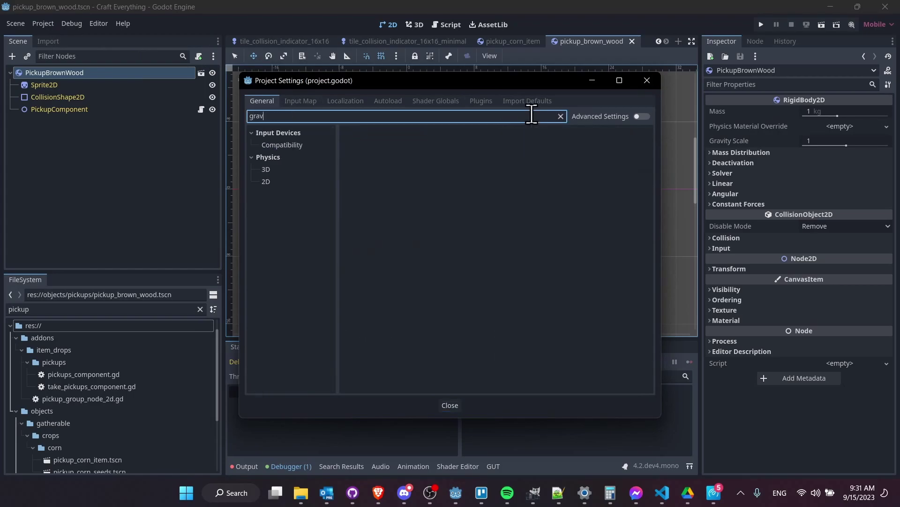
left_click(271, 158)
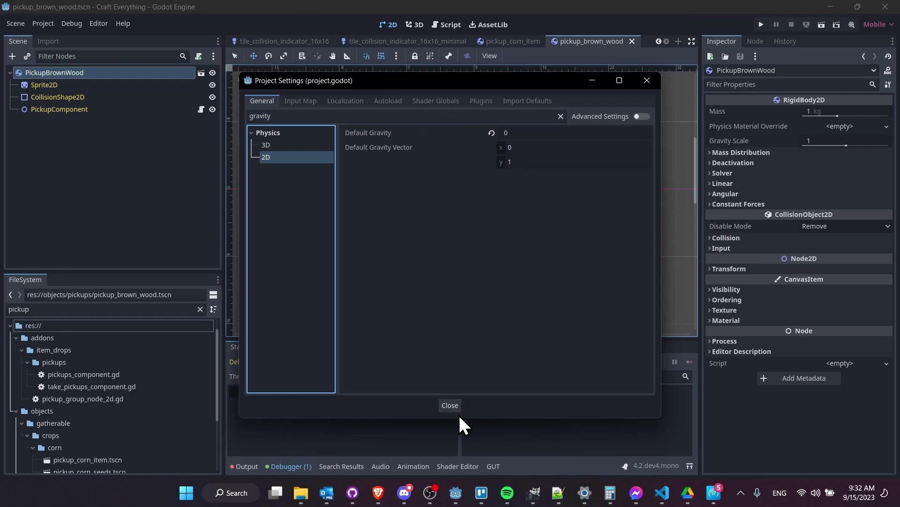
left_click(446, 402)
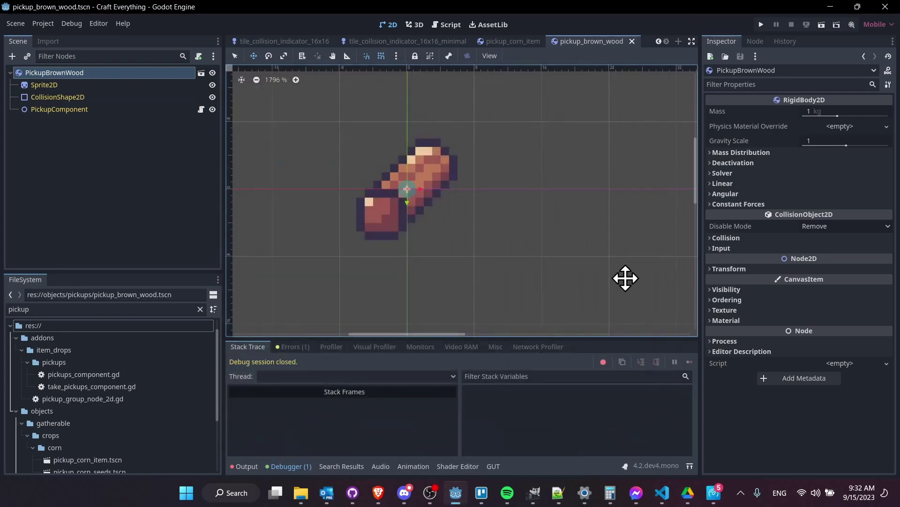
Select Gravity Scale, toggle Mass Distribution, and expand Deactivation showing Lock Rotation on, sleeping off
left_click(767, 141)
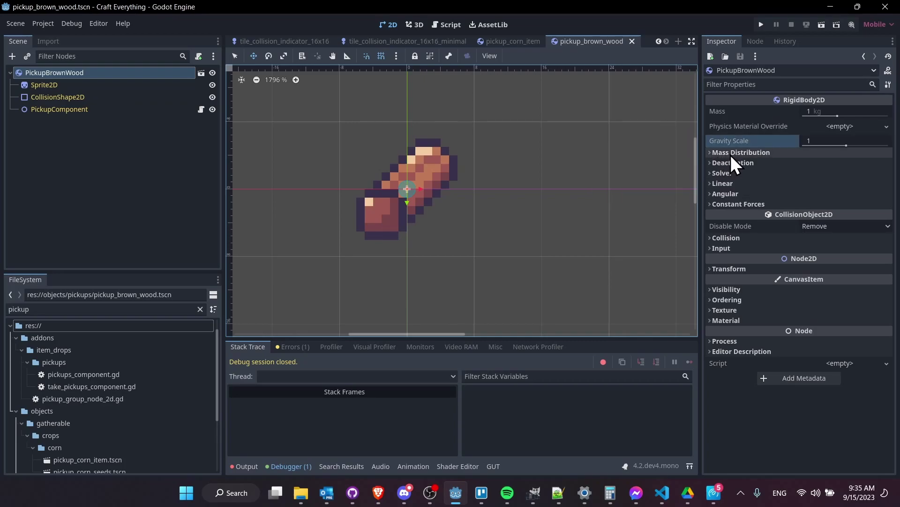
left_click(730, 154)
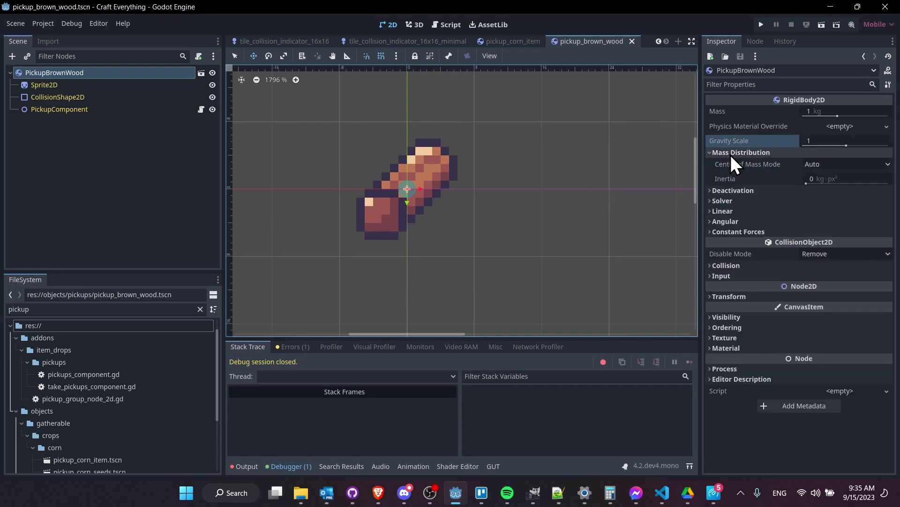
left_click(764, 190)
left_click(764, 153)
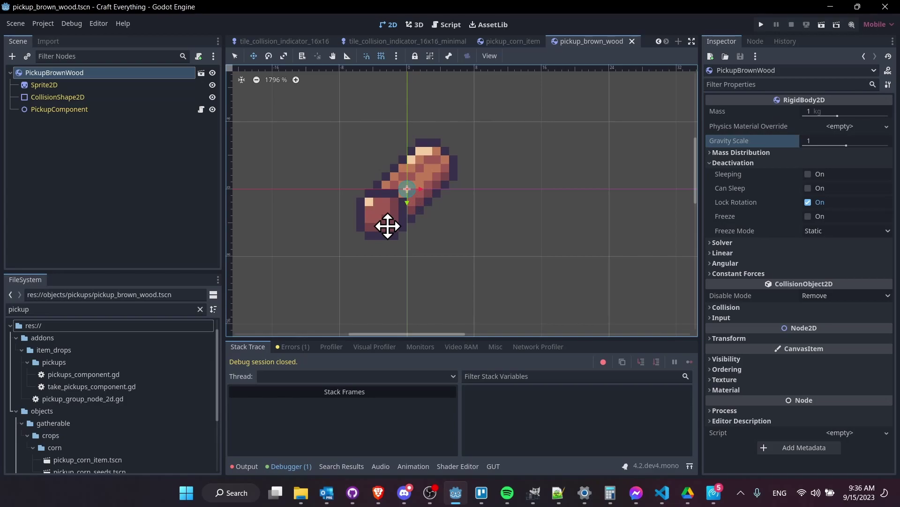
Toggle the Deactivation and Solver sections, then expand the Linear velocity and damping settings
left_click(740, 163)
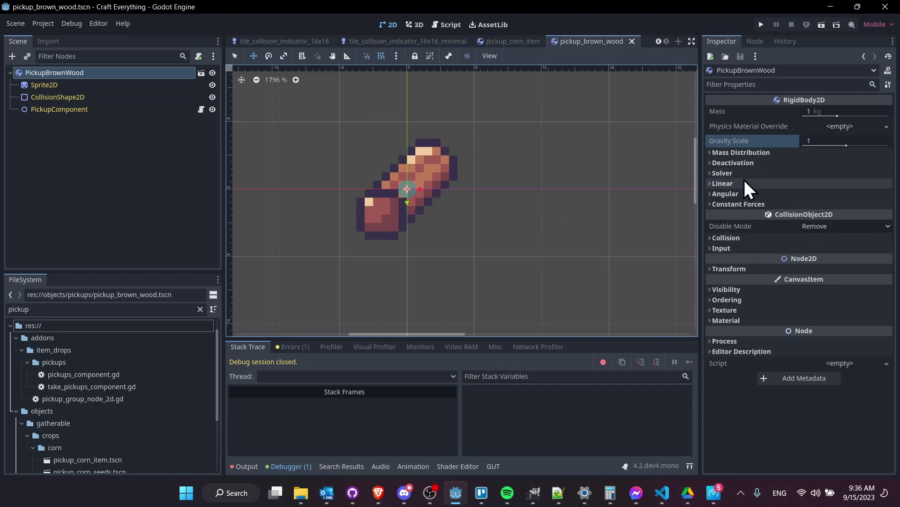
left_click(750, 173)
left_click(764, 172)
left_click(740, 162)
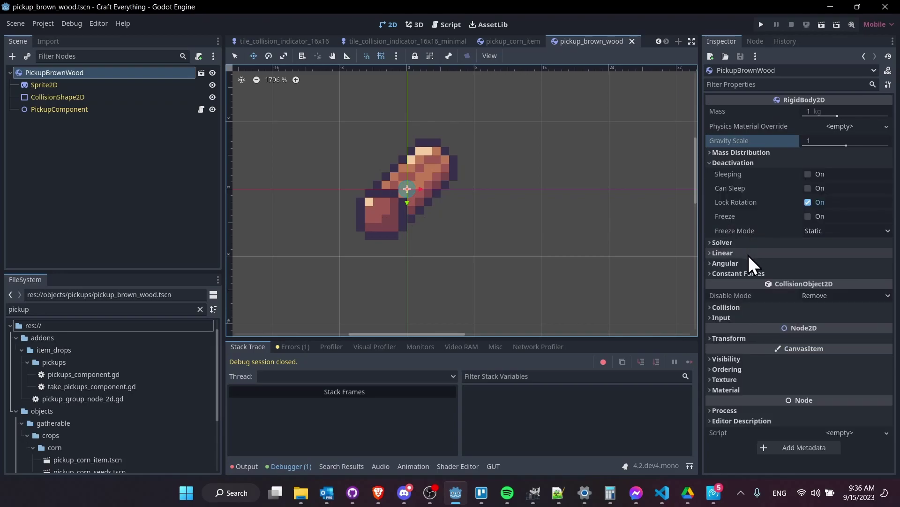
left_click(750, 254)
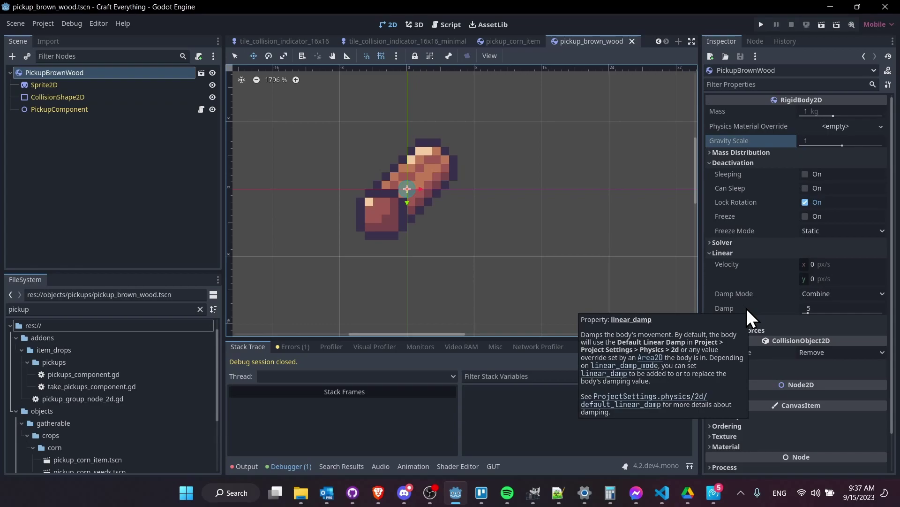
Collapse Linear and toggle the Constant Forces section open and closed
left_click(749, 251)
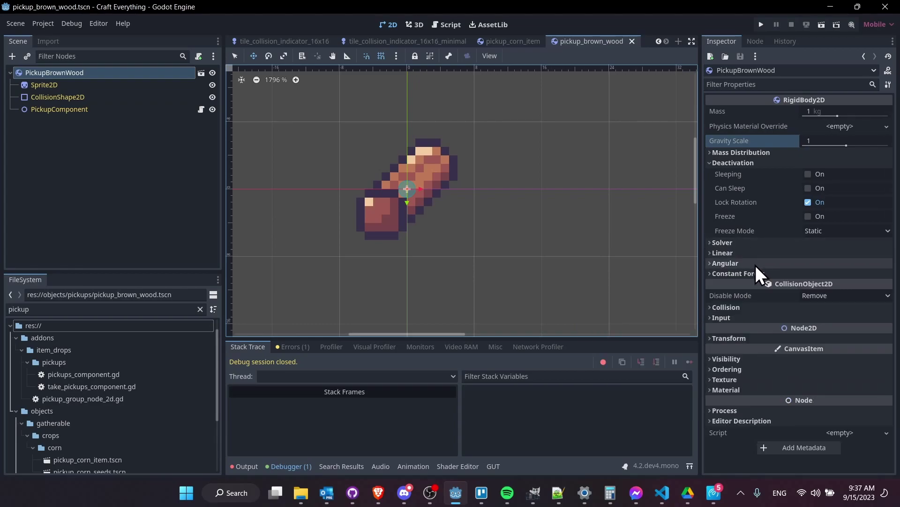
left_click(741, 273)
left_click(765, 275)
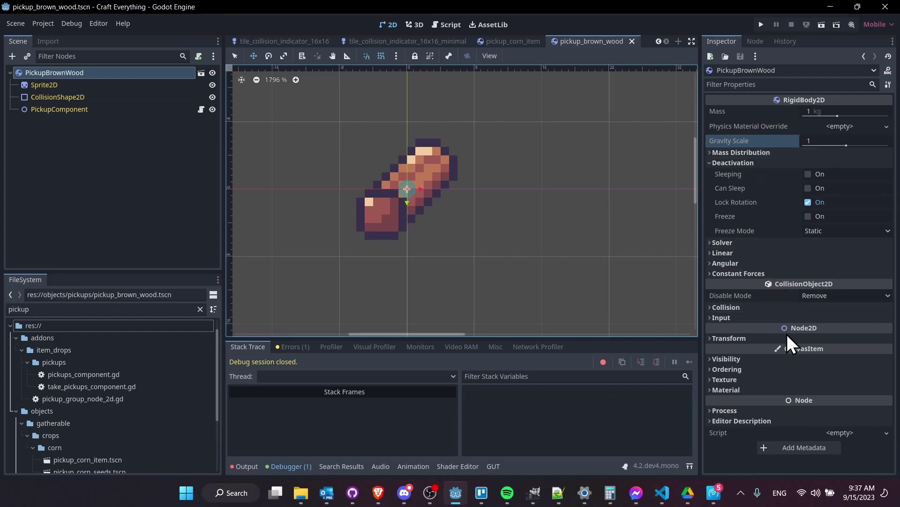
Expand the pickup's Collision section and open the collision layer options menu
left_click(760, 309)
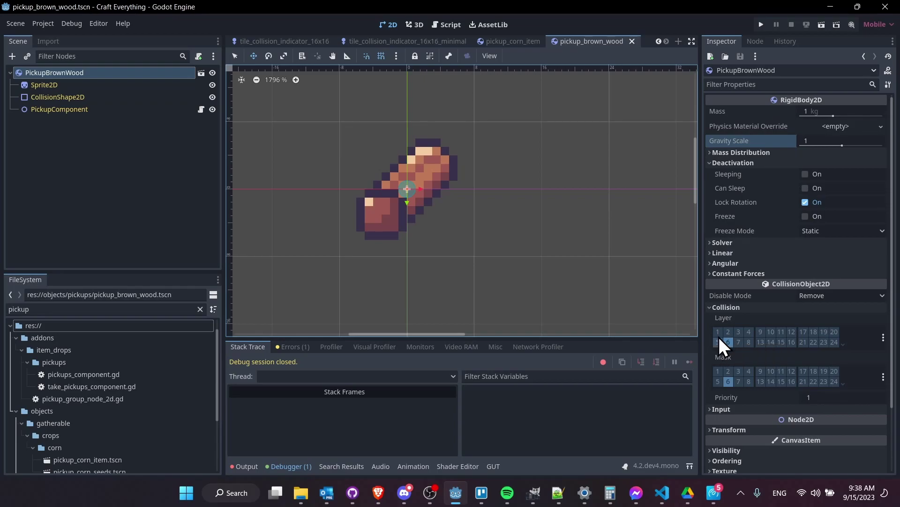
left_click(884, 337)
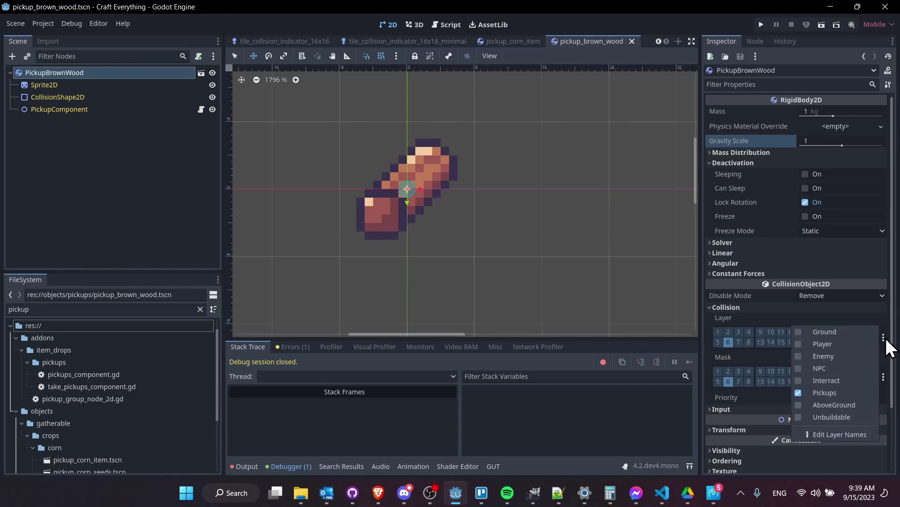
Open Edit Layer Names, review the Ground, Player, Enemy and Pickups 2D physics names, then close
left_click(866, 434)
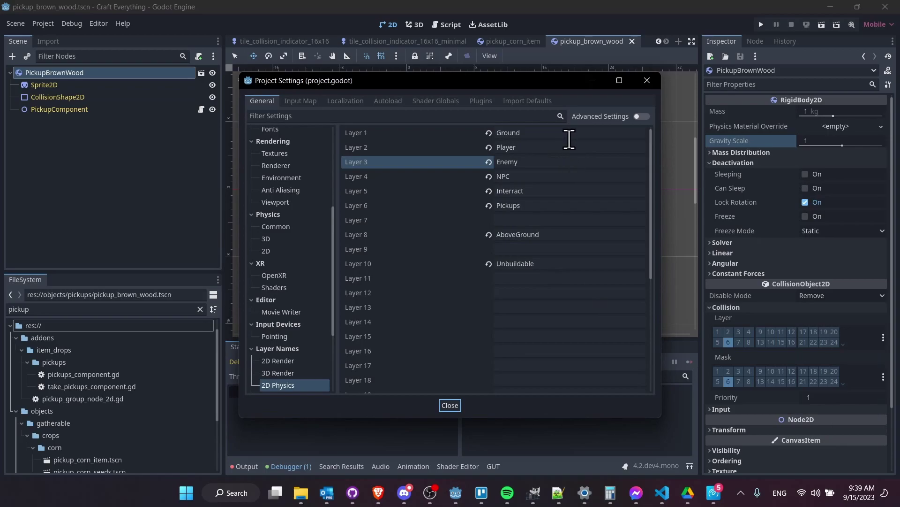
double_click(584, 133)
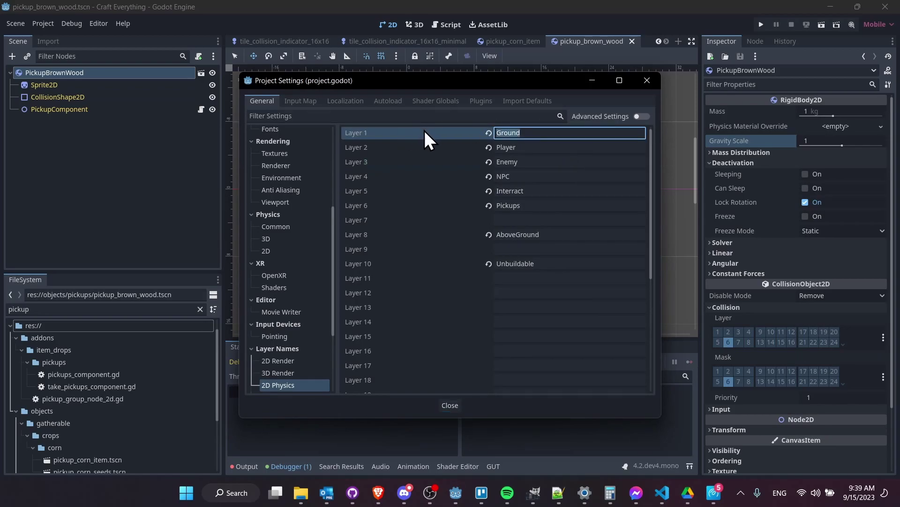
left_click(541, 147)
left_click(549, 162)
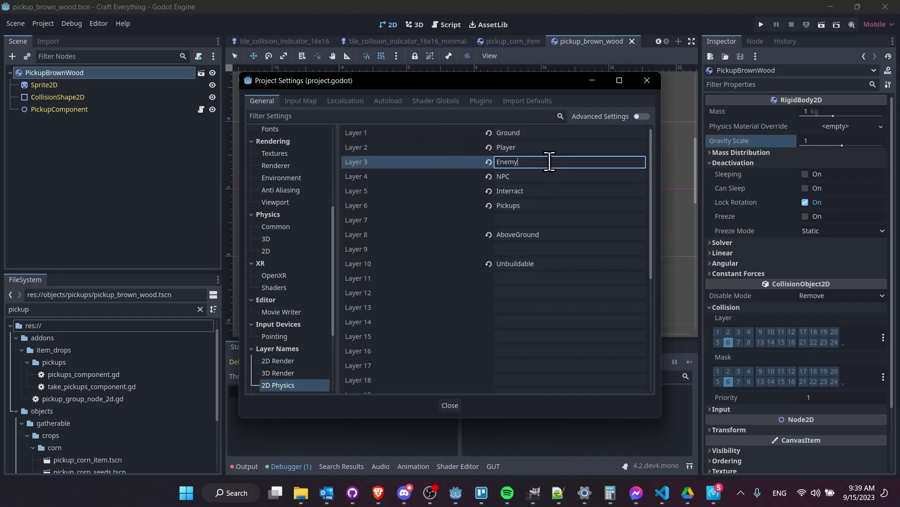
left_click(593, 205)
left_click_drag(593, 205, 446, 207)
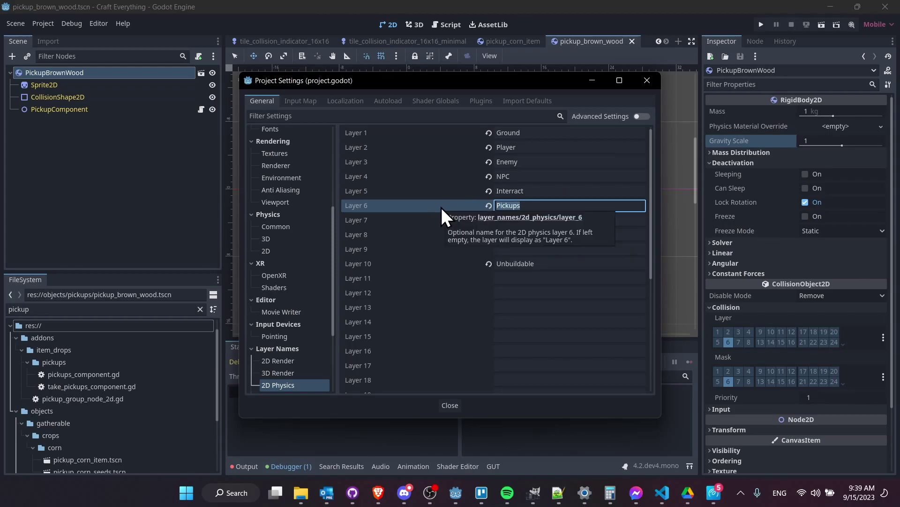
left_click(450, 405)
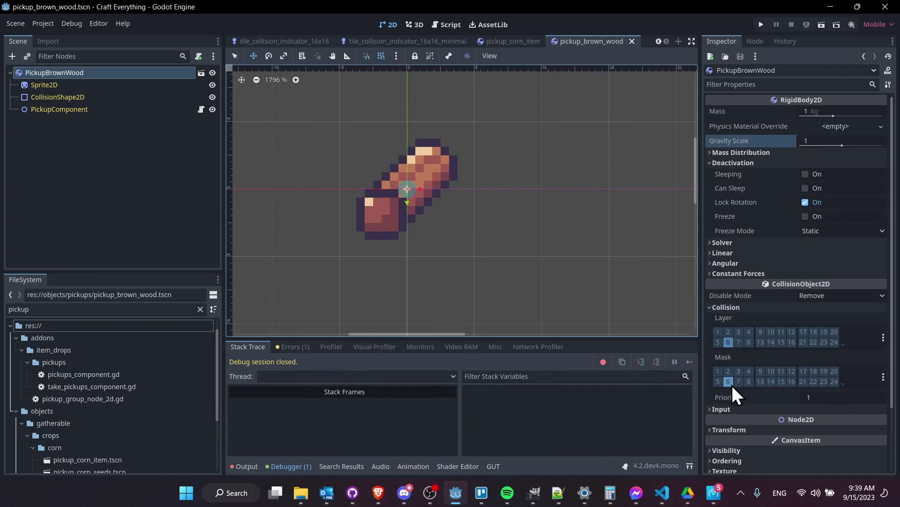
Filter the FileSystem for 'player', open player.tscn, and collapse the Components node
mouse_move(751, 396)
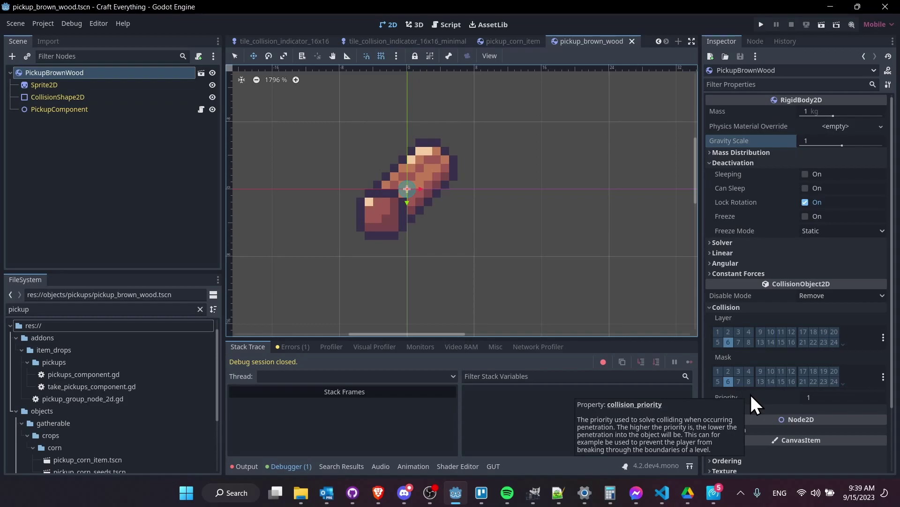
double_click(96, 308)
type("player")
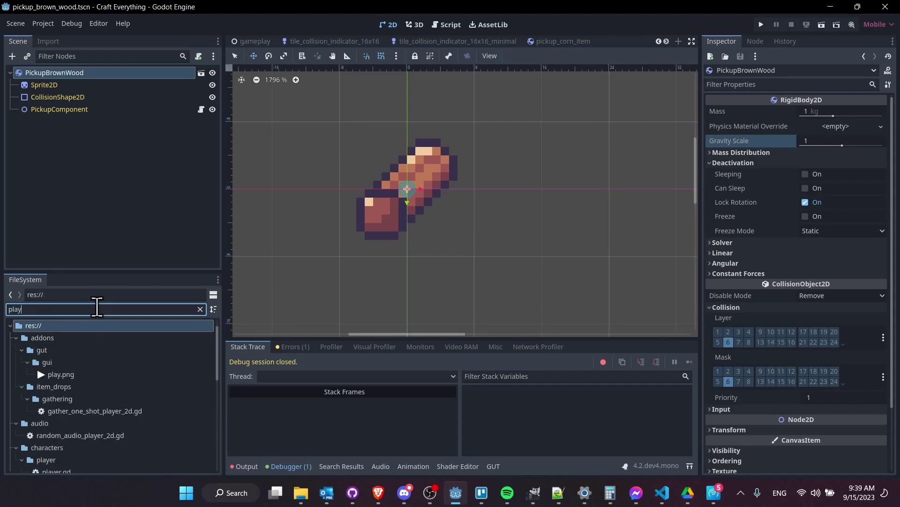
double_click(52, 459)
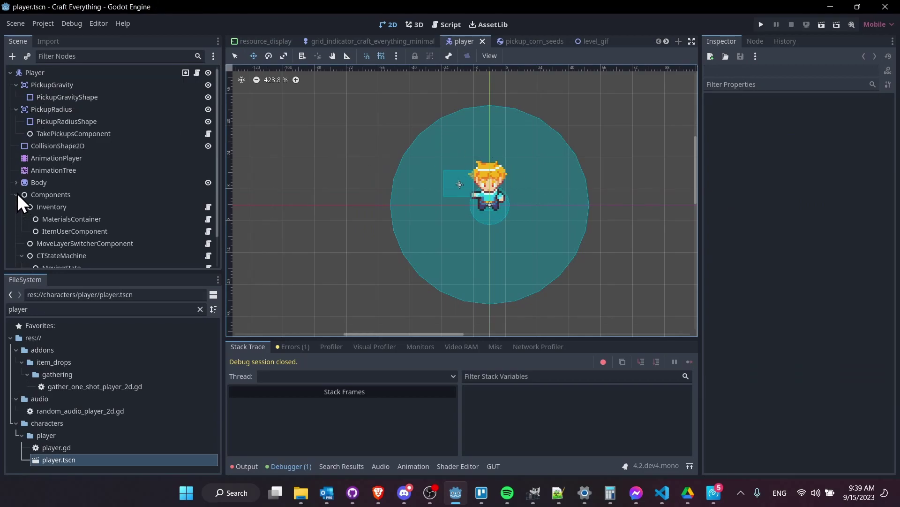
left_click(13, 196)
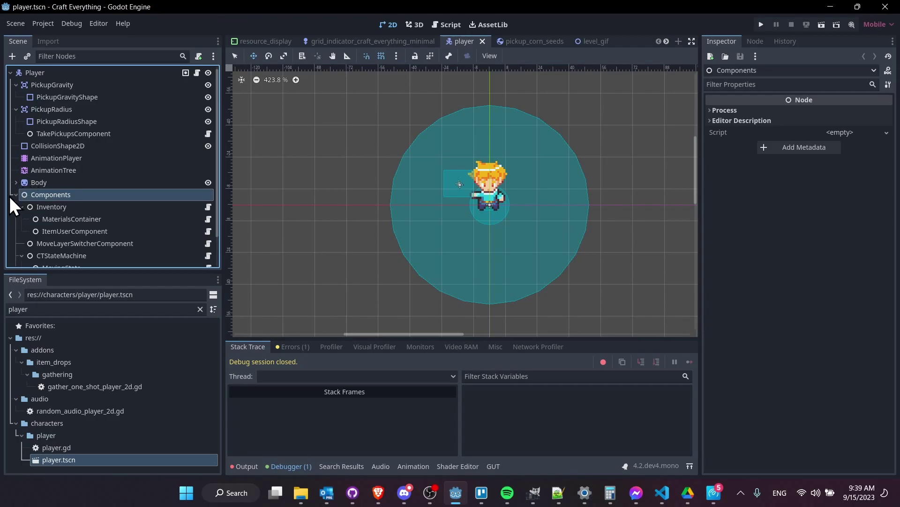
left_click(14, 195)
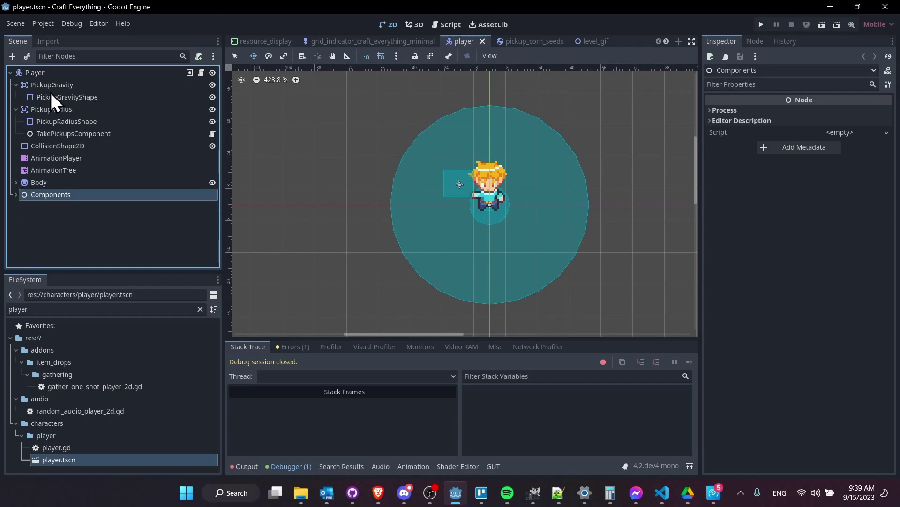
left_click(62, 85)
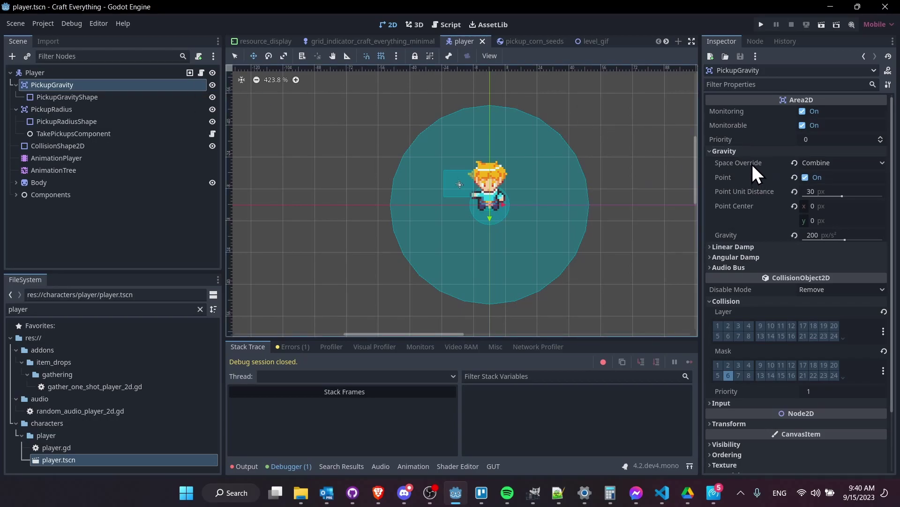
left_click(824, 163)
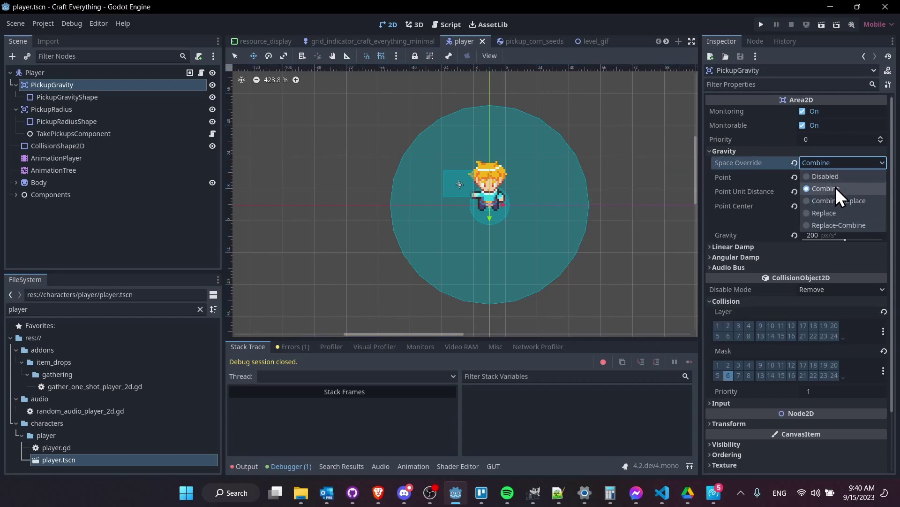
left_click(836, 187)
mouse_move(763, 163)
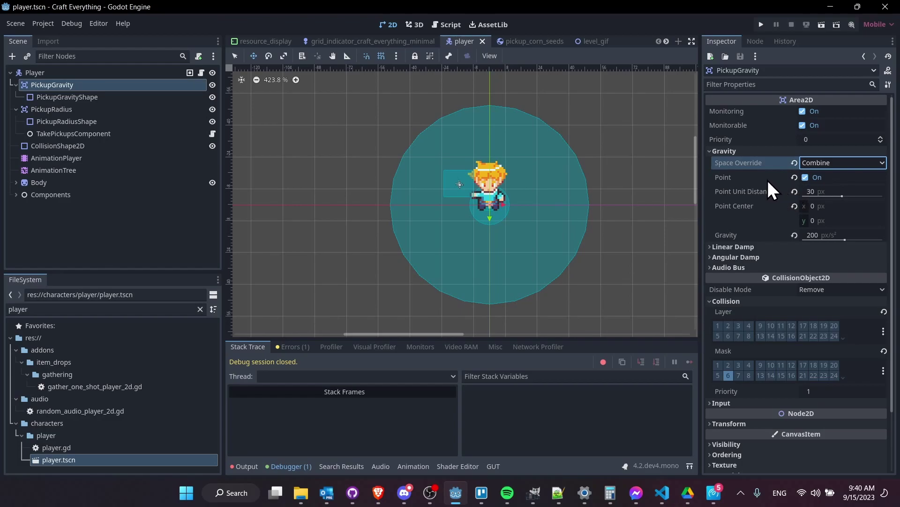
mouse_move(768, 181)
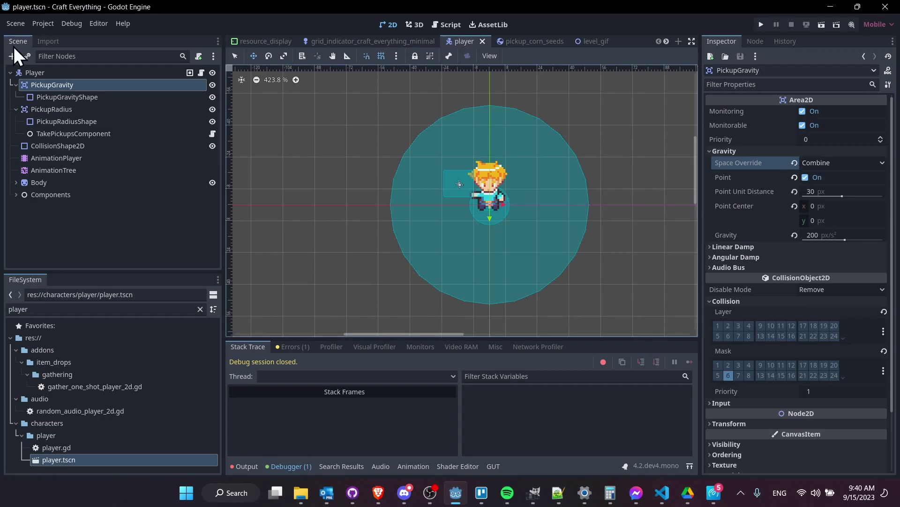
scroll(581, 207, "up", 1)
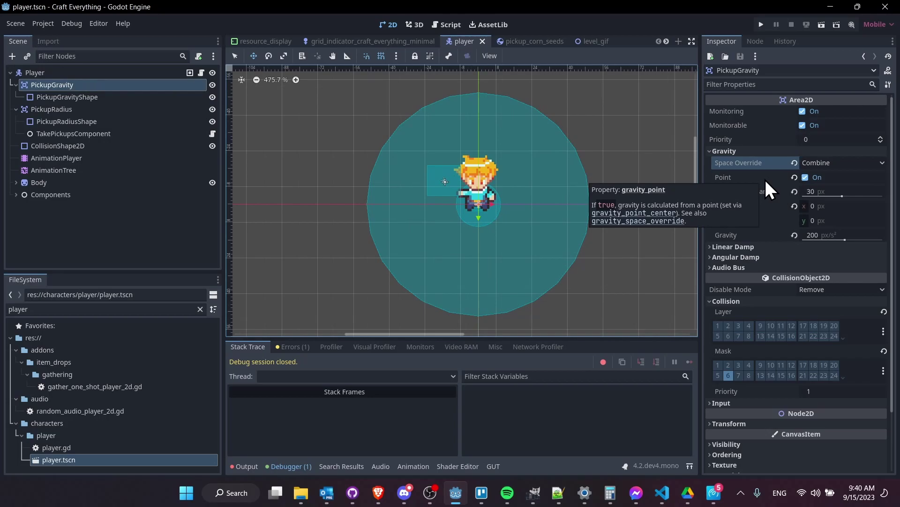
scroll(613, 244, "up", 2)
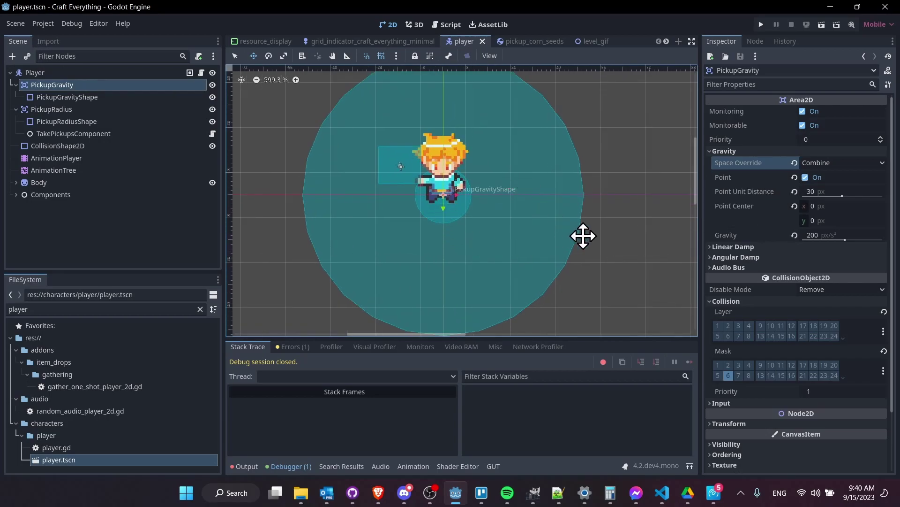
middle_click_drag(586, 235, 621, 226)
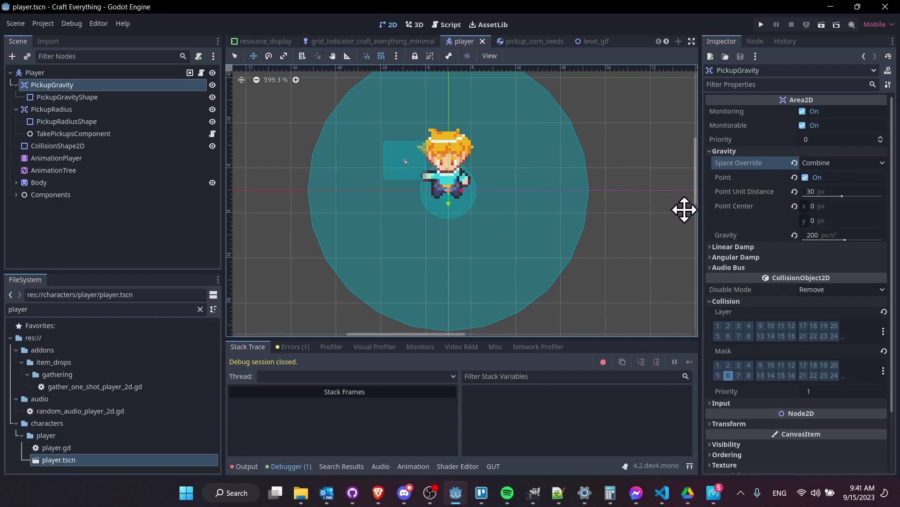
mouse_move(760, 205)
mouse_move(755, 235)
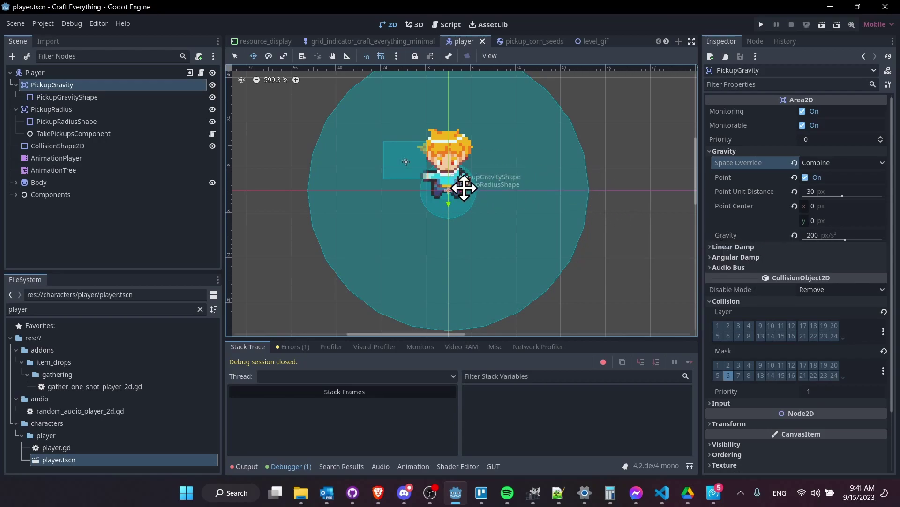
left_click(758, 246)
left_click(759, 270)
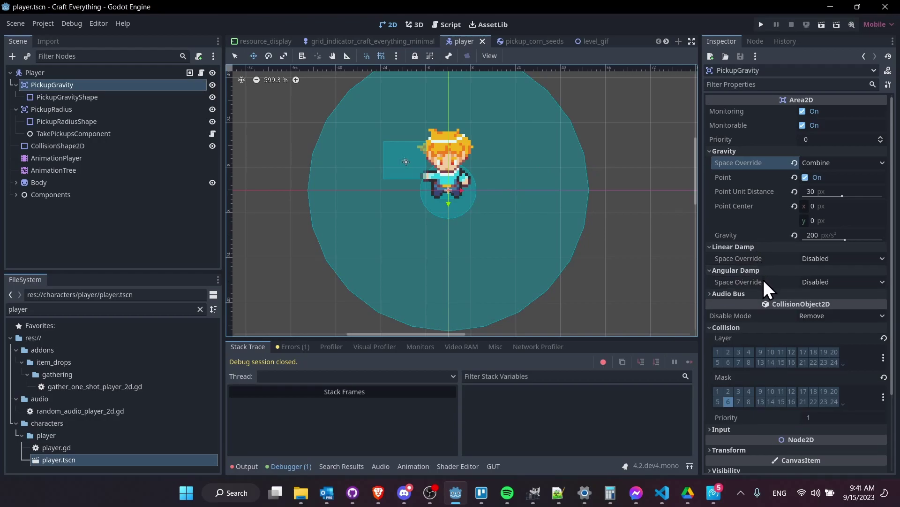
left_click(761, 292)
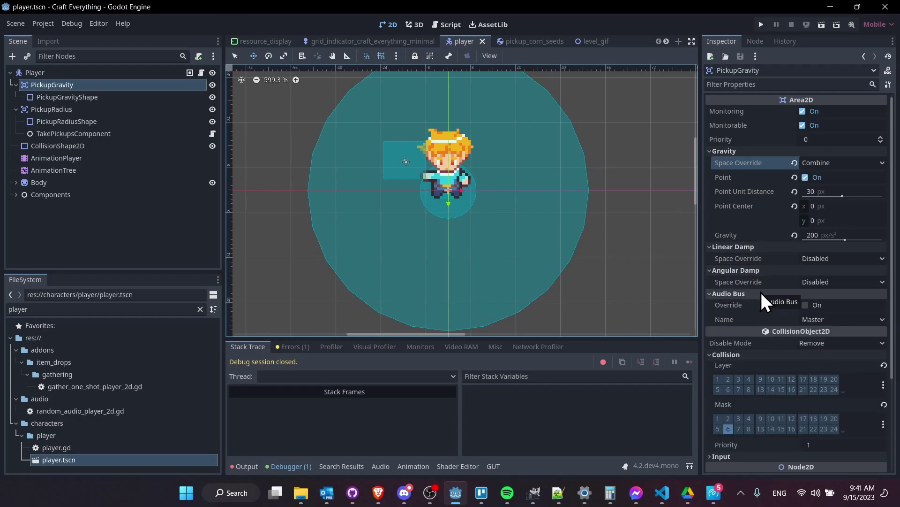
left_click(762, 293)
left_click(767, 271)
left_click(772, 250)
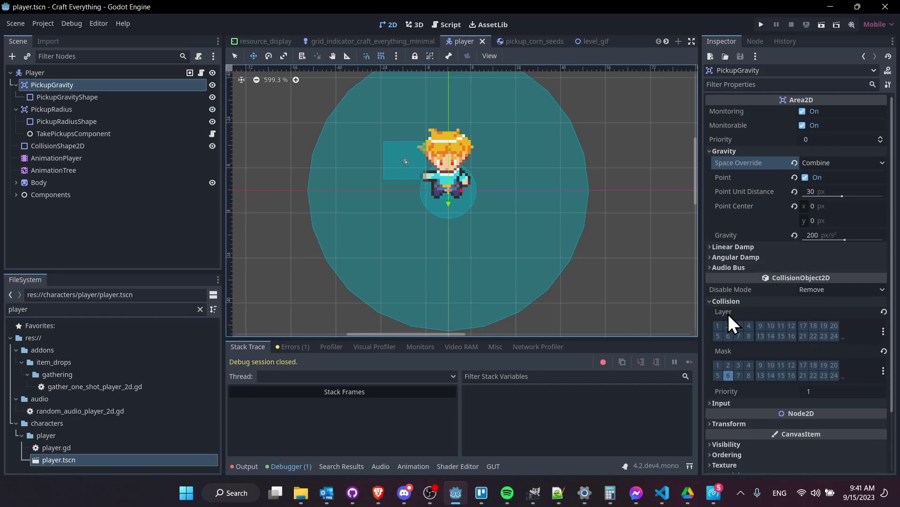
left_click(729, 376)
mouse_move(734, 389)
right_click(728, 375)
left_click(750, 382)
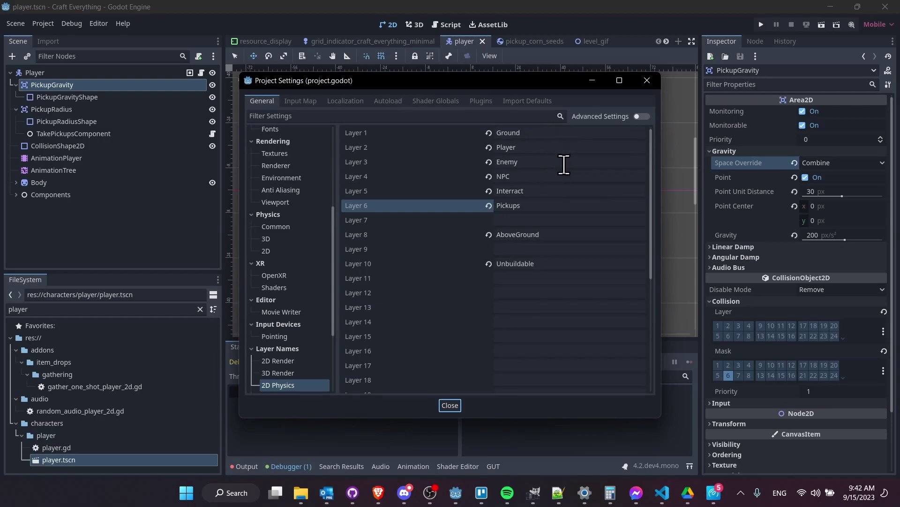
left_click(444, 161)
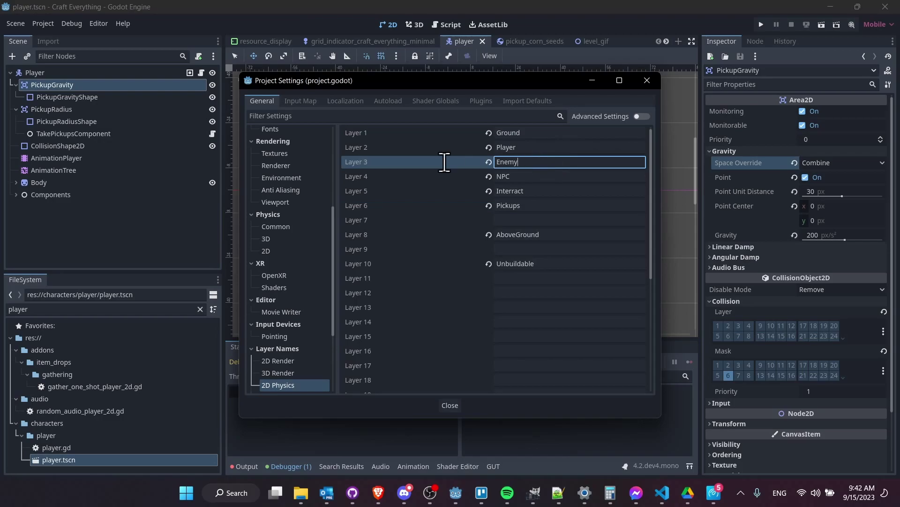
left_click(449, 405)
left_click(739, 365)
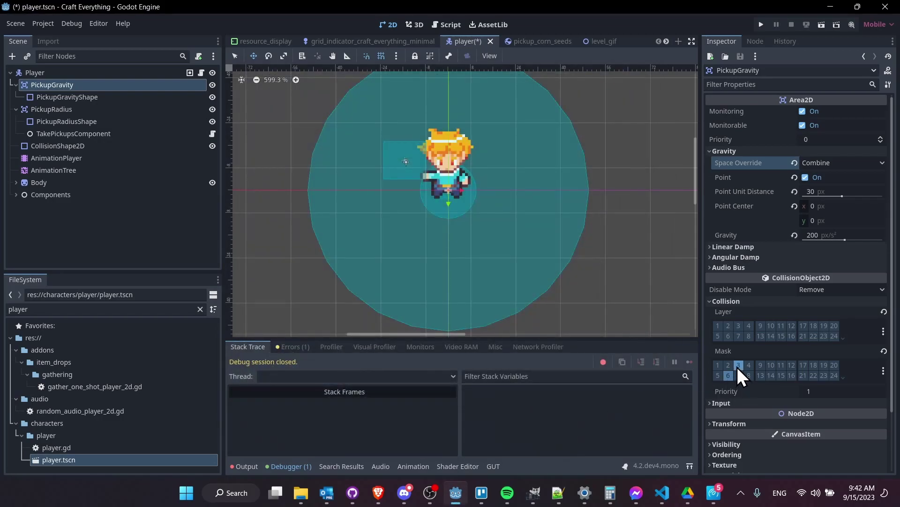
left_click(730, 379)
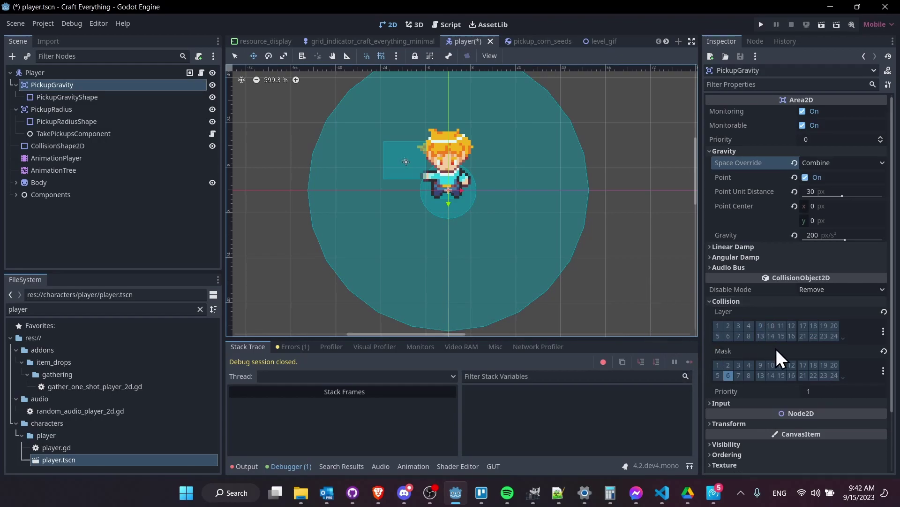
middle_click_drag(613, 239, 606, 161)
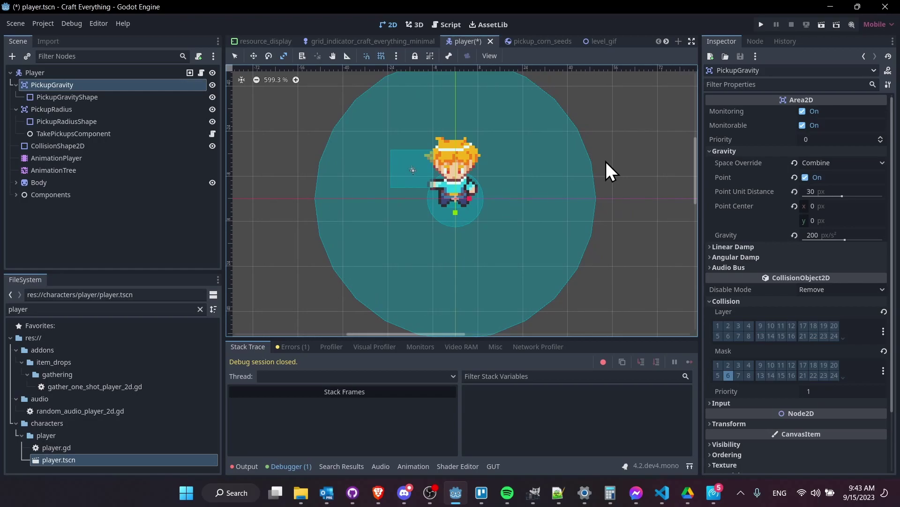
Switch to the pickup_corn_seeds scene and confirm its Gravity Scale is 1
left_click(513, 42)
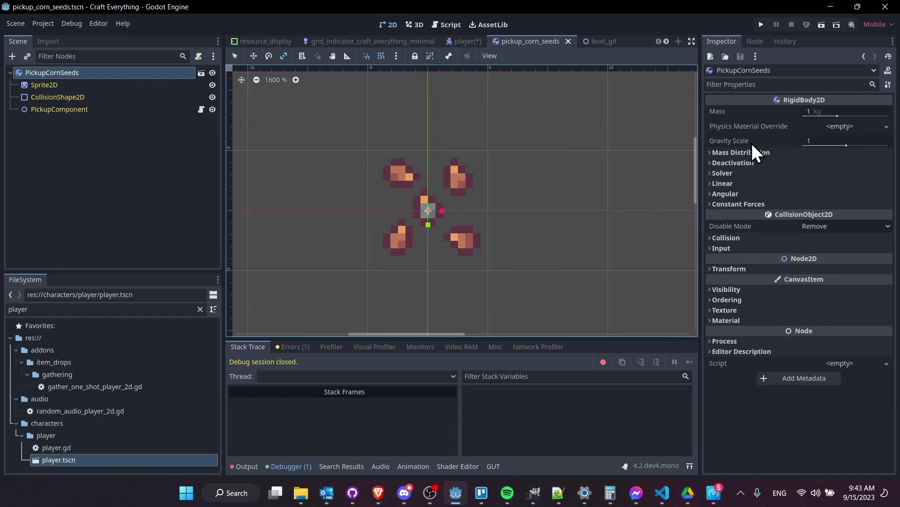
mouse_move(756, 143)
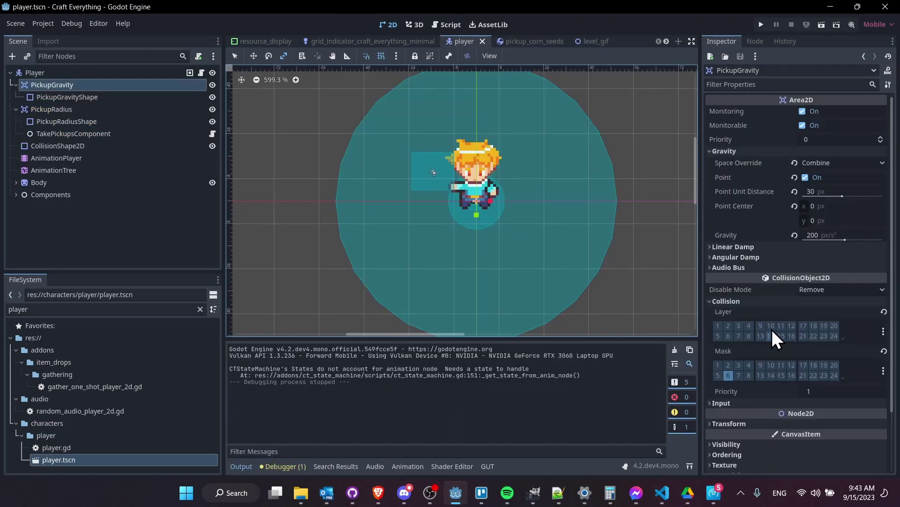
left_click(105, 98)
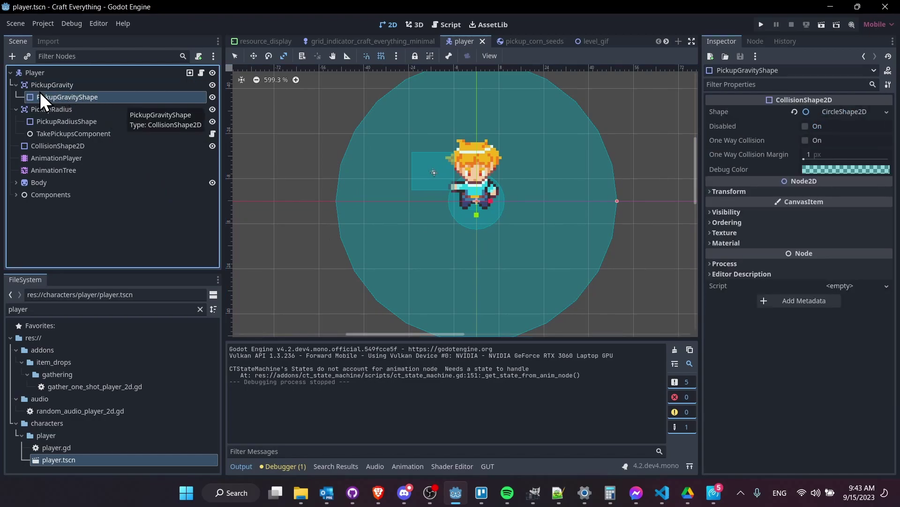
left_click(833, 111)
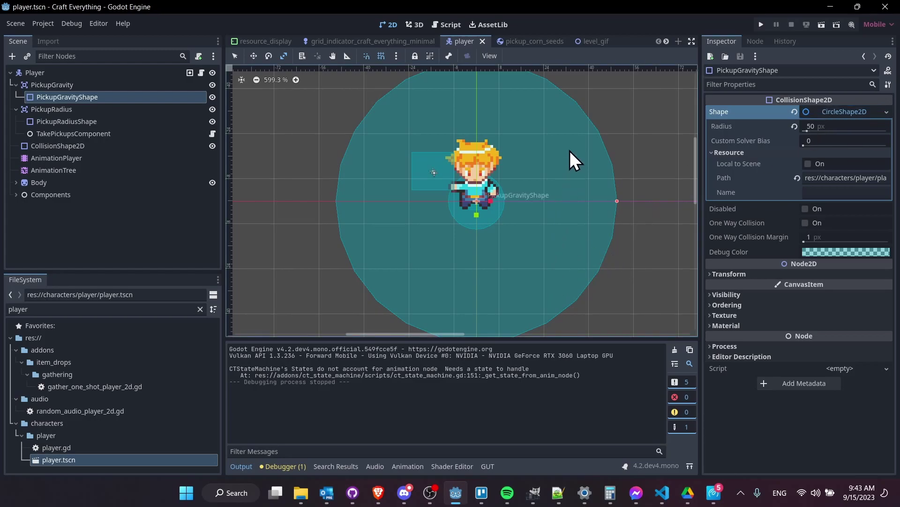
scroll(361, 278, "down", 4)
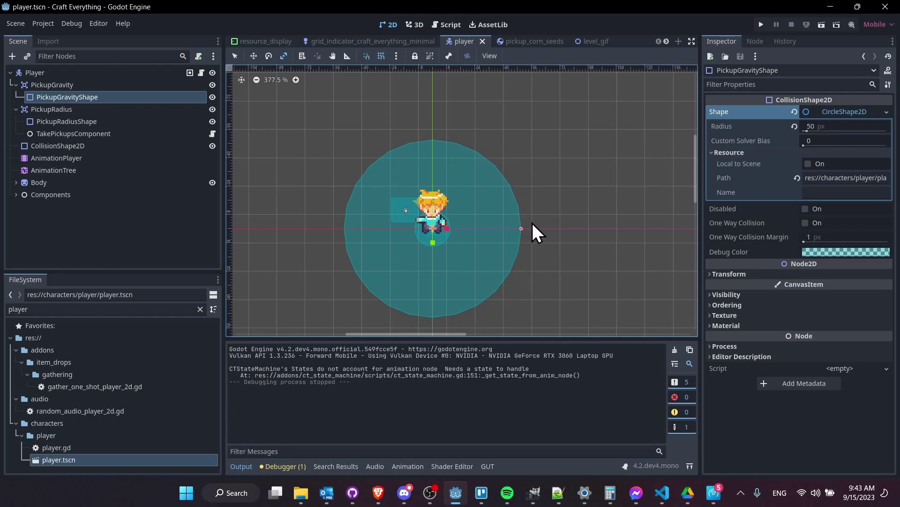
scroll(479, 295, "up", 3)
middle_click_drag(480, 294, 523, 253)
scroll(517, 252, "up", 1)
scroll(531, 233, "down", 2)
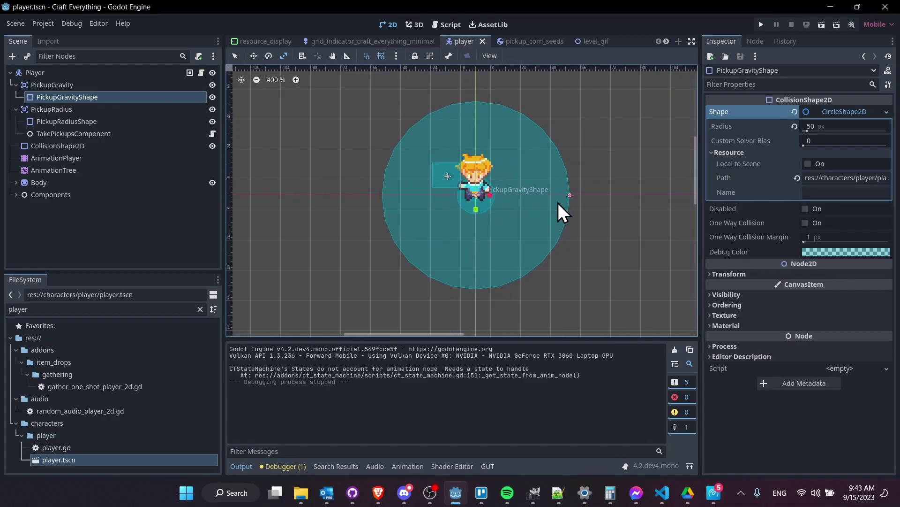
scroll(539, 201, "down", 1)
scroll(564, 195, "down", 3)
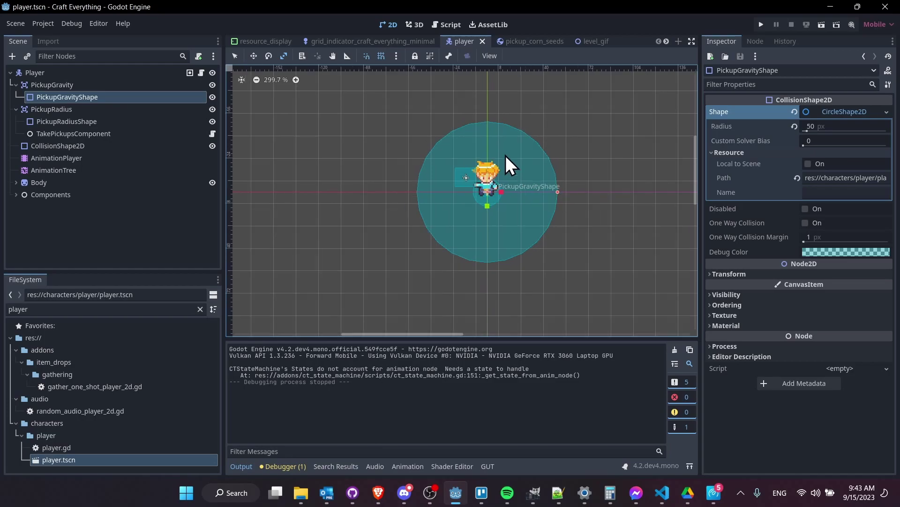
mouse_move(499, 211)
left_mouse_down()
mouse_move(616, 200)
mouse_move(500, 210)
left_mouse_up()
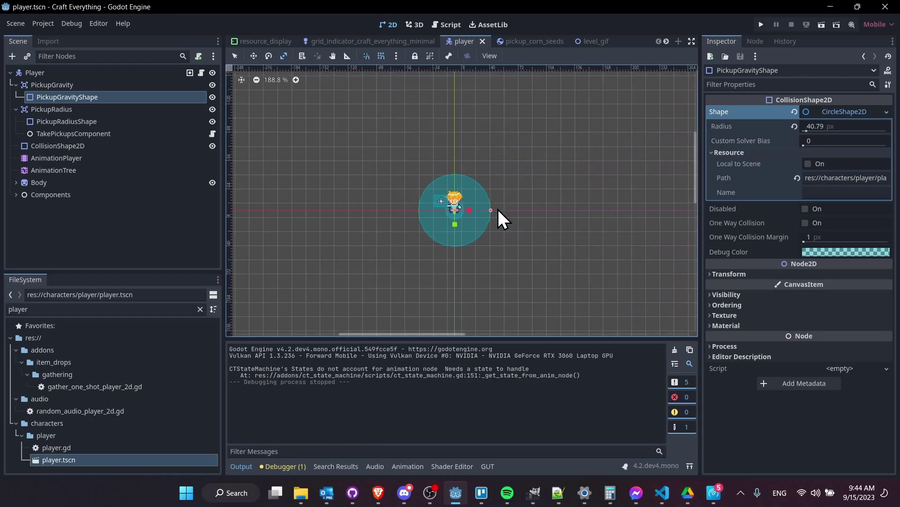
key("ctrl+z")
scroll(524, 216, "up", 4)
middle_click_drag(429, 216, 470, 219)
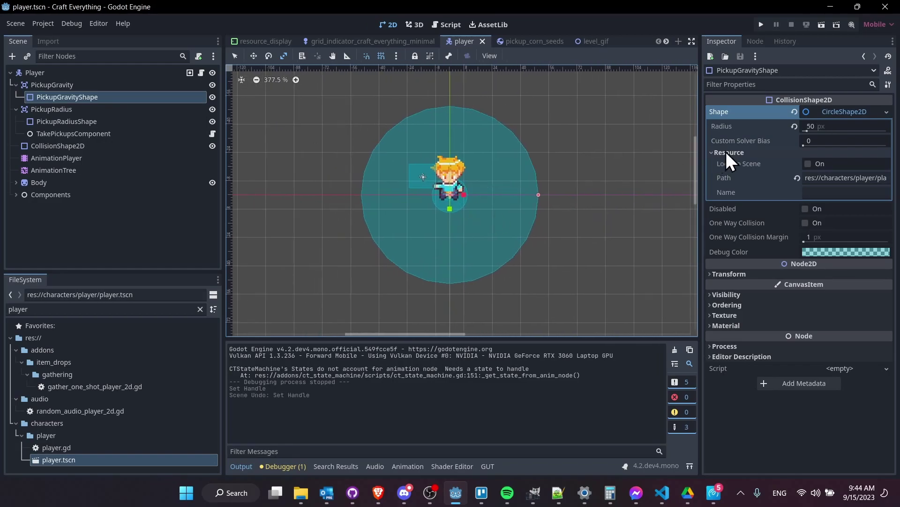
left_click(886, 112)
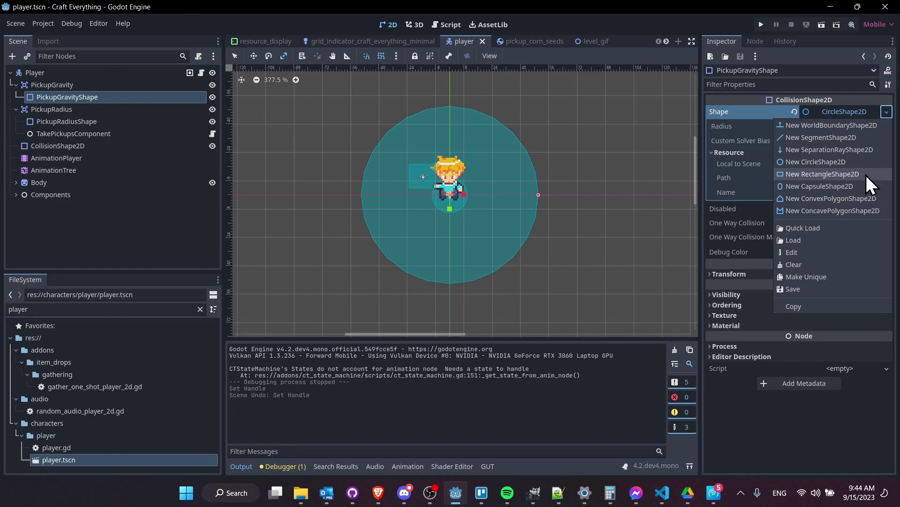
left_click(865, 175)
left_click_drag(469, 179, 542, 113)
Undo back to the original circle shape and compare the pickup_corn_seeds and player scenes
key("ctrl+z")
key("ctrl+z")
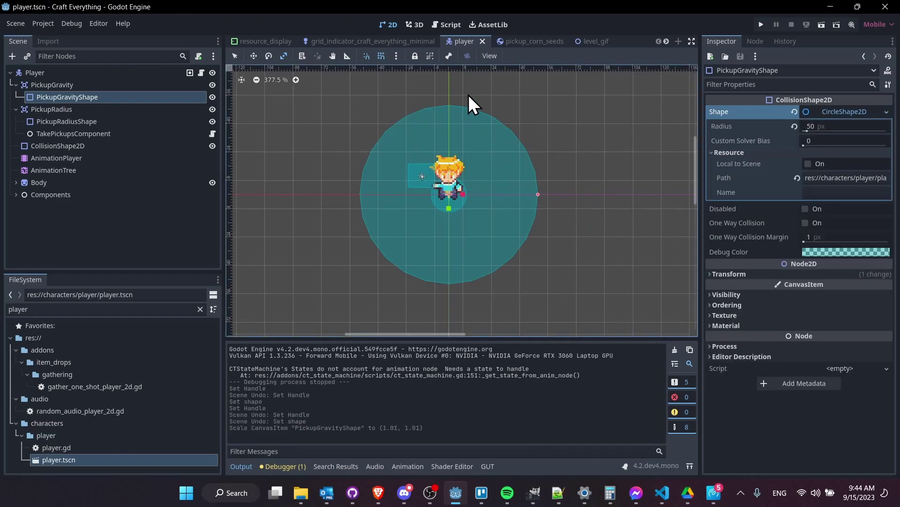
left_click(516, 43)
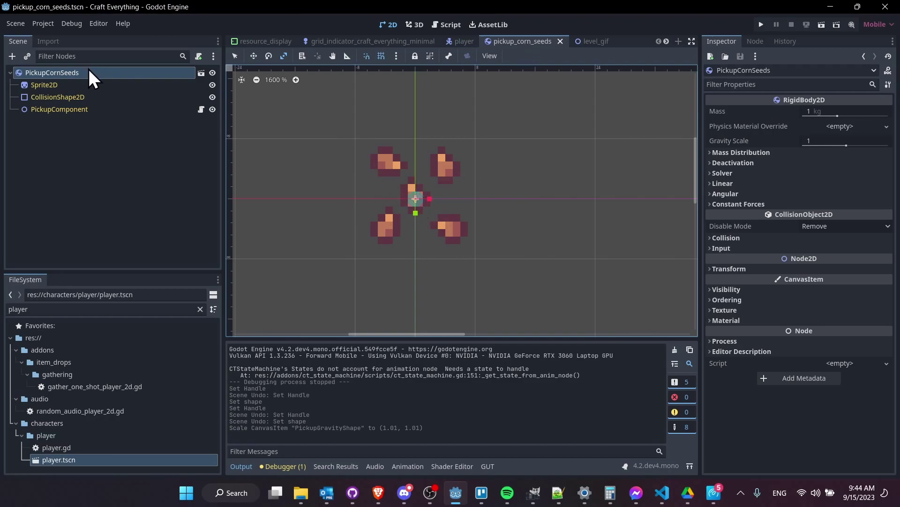
left_click(463, 40)
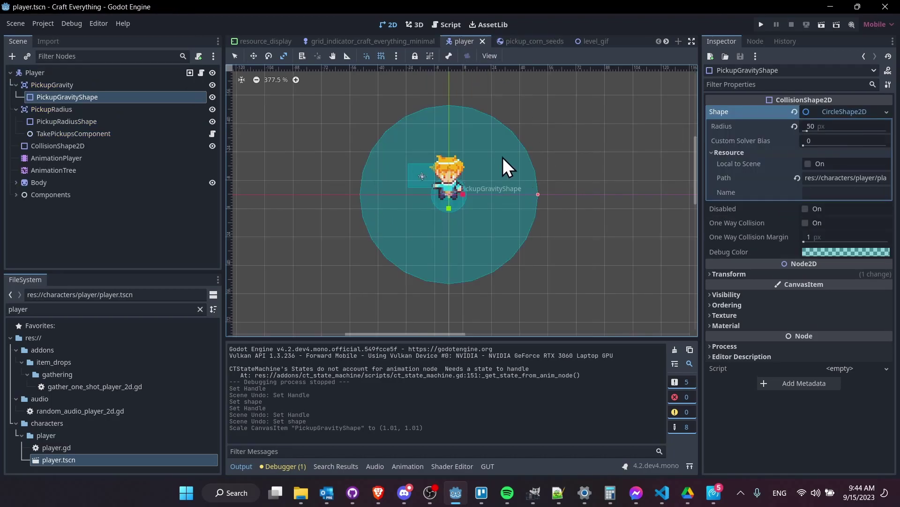
left_click(525, 41)
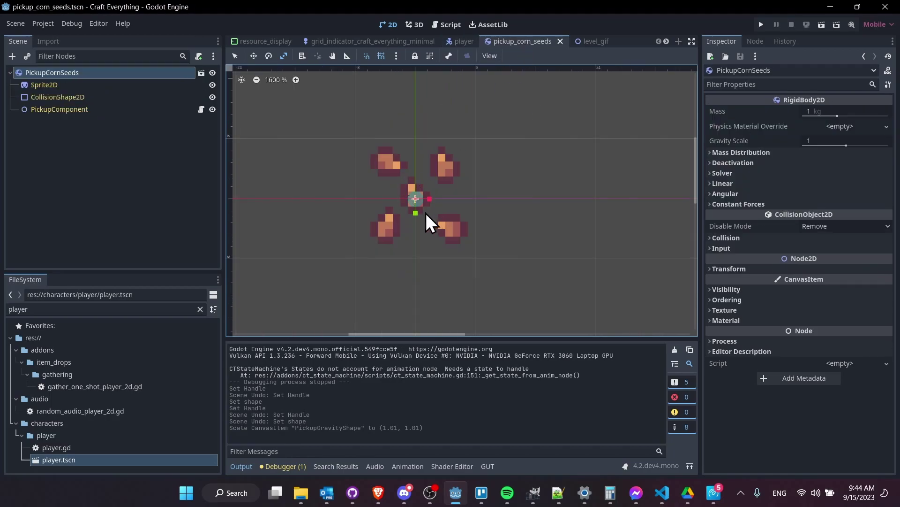
left_click(460, 41)
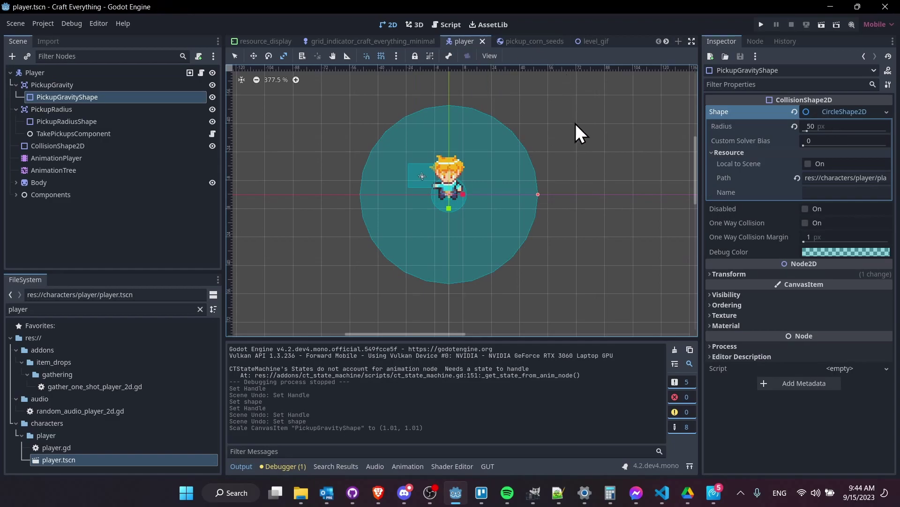
Run the game at 10x game time and walk the player toward the dropped logs and corn
key("F5")
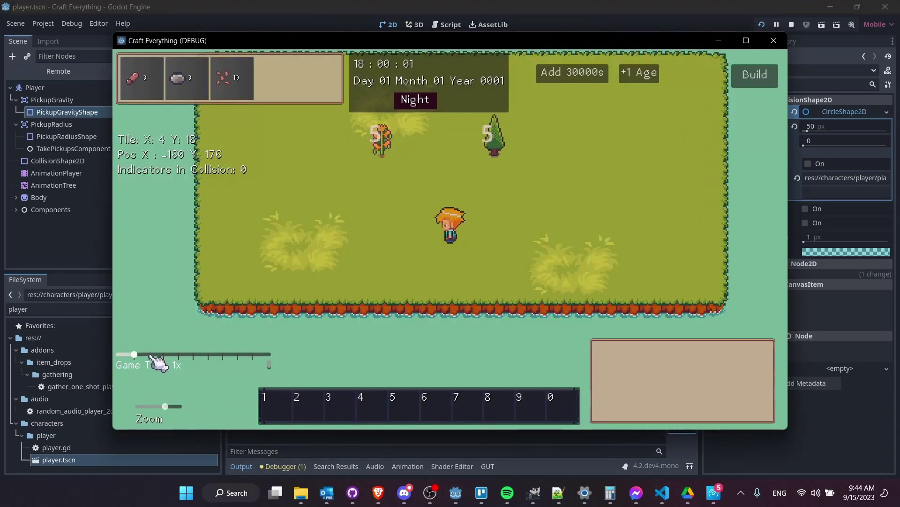
left_click(150, 355)
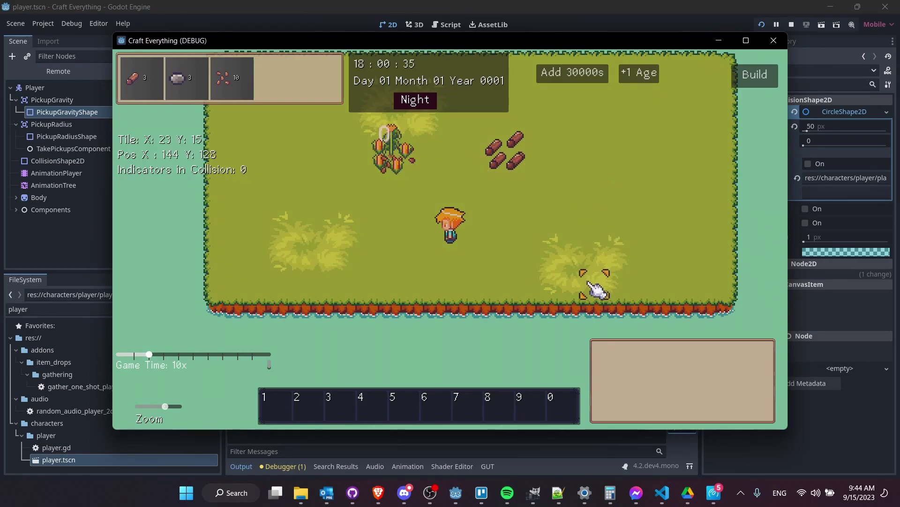
key("d")
key("w")
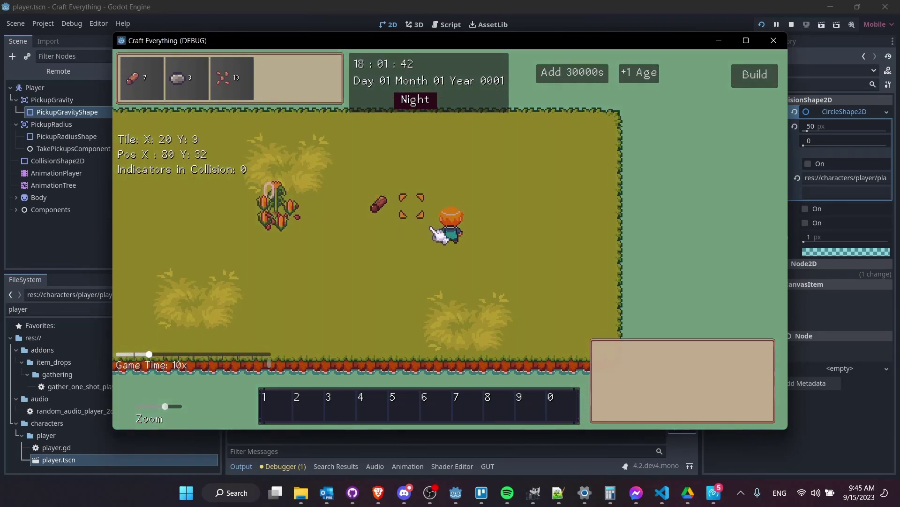
key("a")
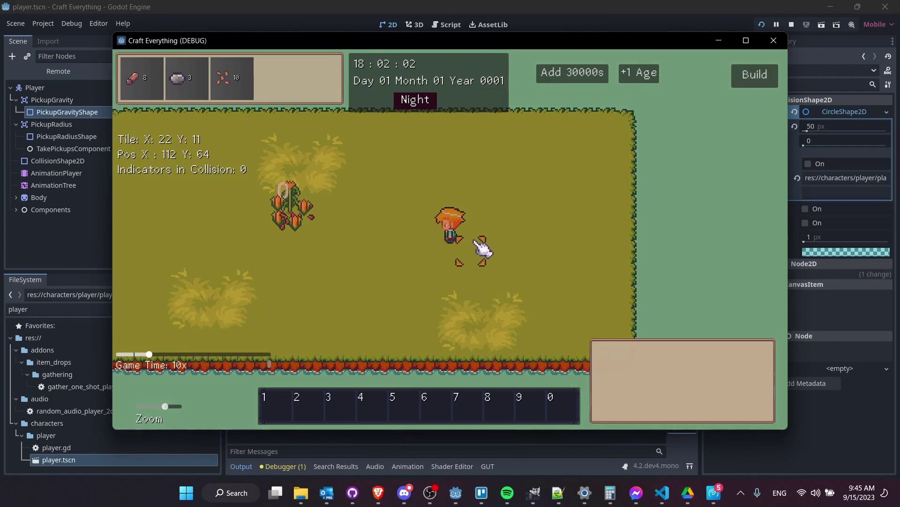
key("a")
key("s")
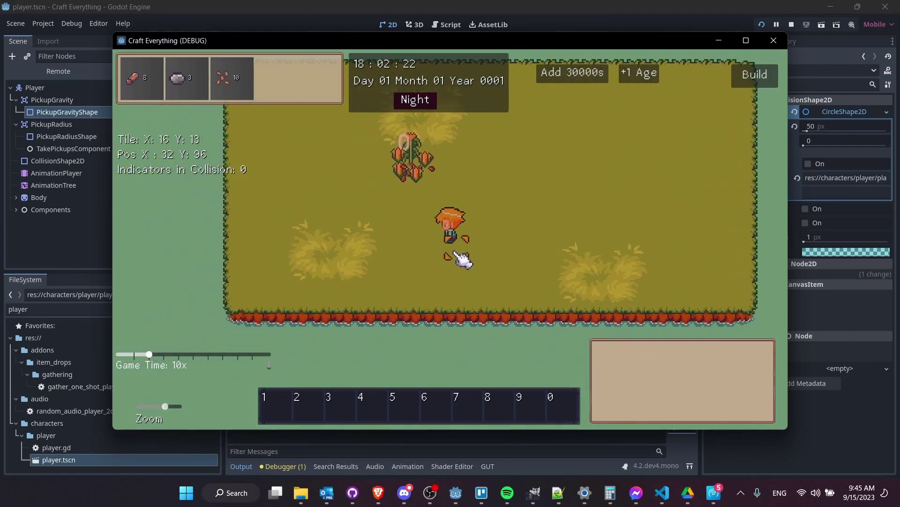
Check the PickupGravity area in the editor, then walk up-left in the game collecting more drops
left_click(68, 100)
left_click(68, 100)
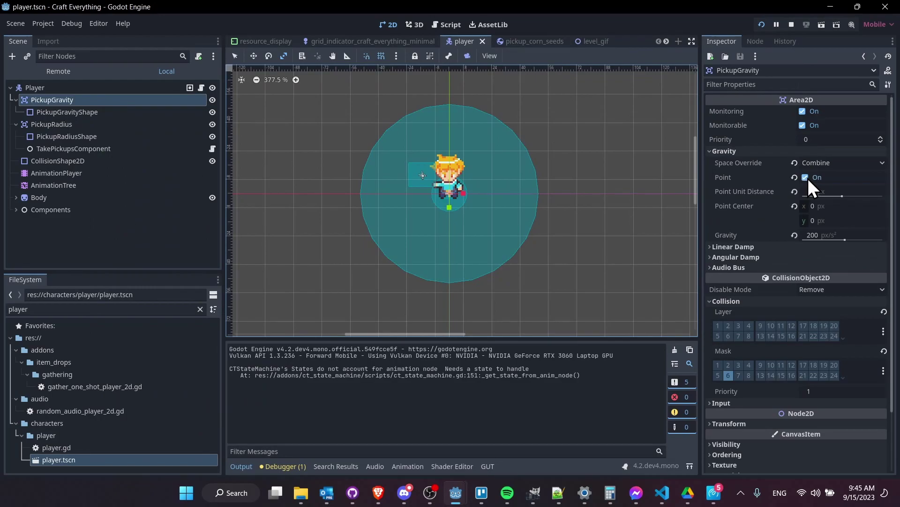
key("alt+Tab")
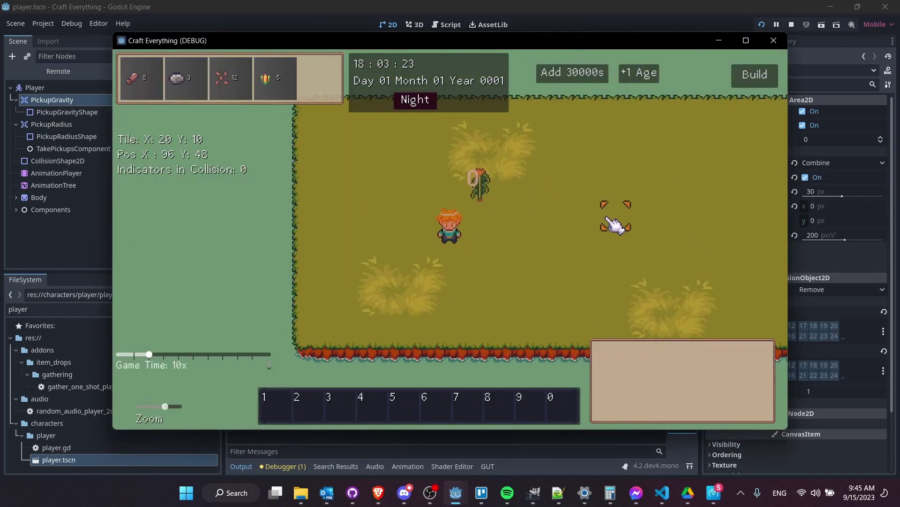
key("a")
key("w")
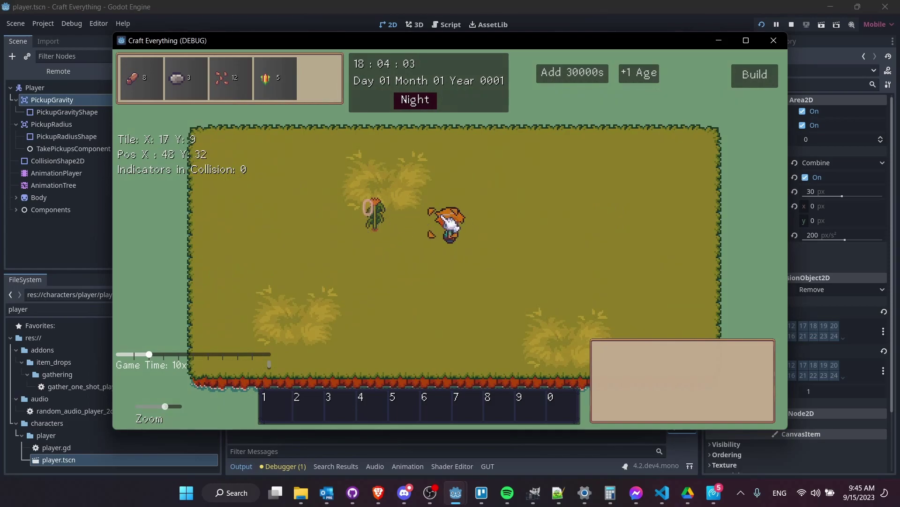
left_click(86, 142)
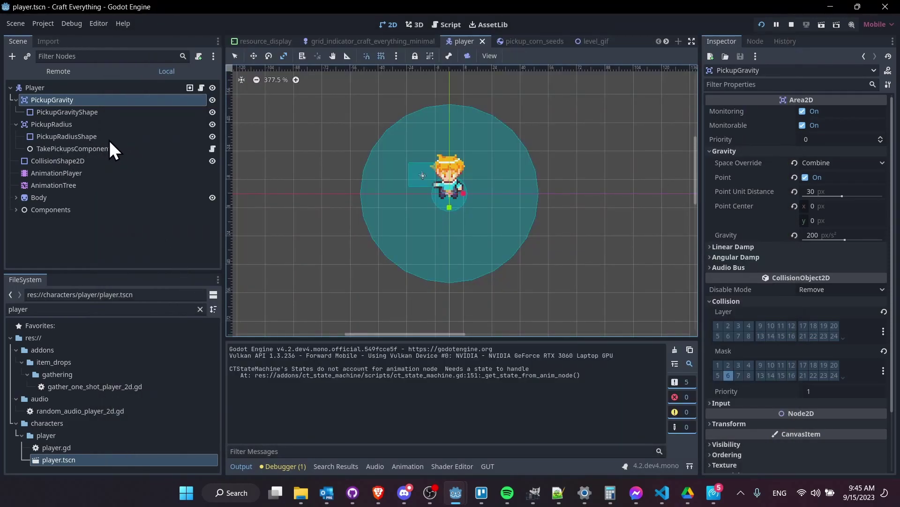
Stop the running game and return to the level_gif scene view
key("alt+Tab")
left_click(791, 23)
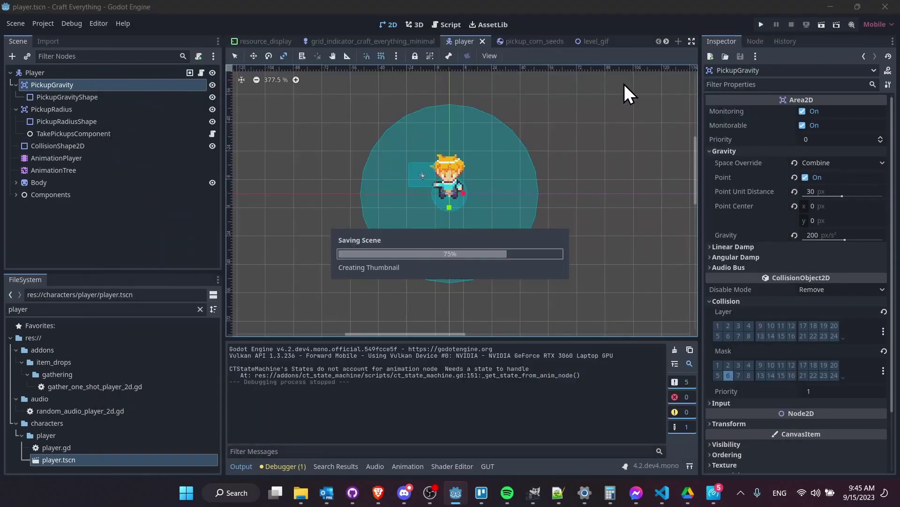
left_click(603, 43)
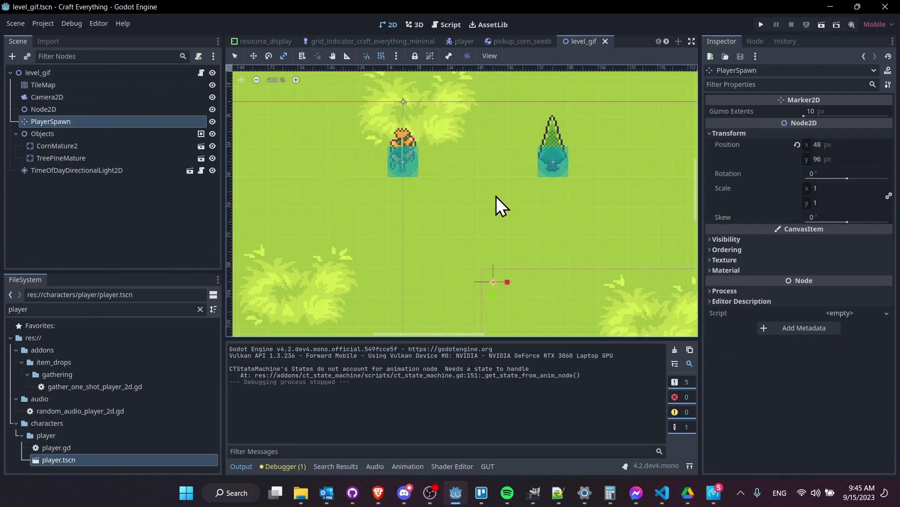
scroll(569, 255, "down", 3)
middle_click_drag(569, 255, 494, 245)
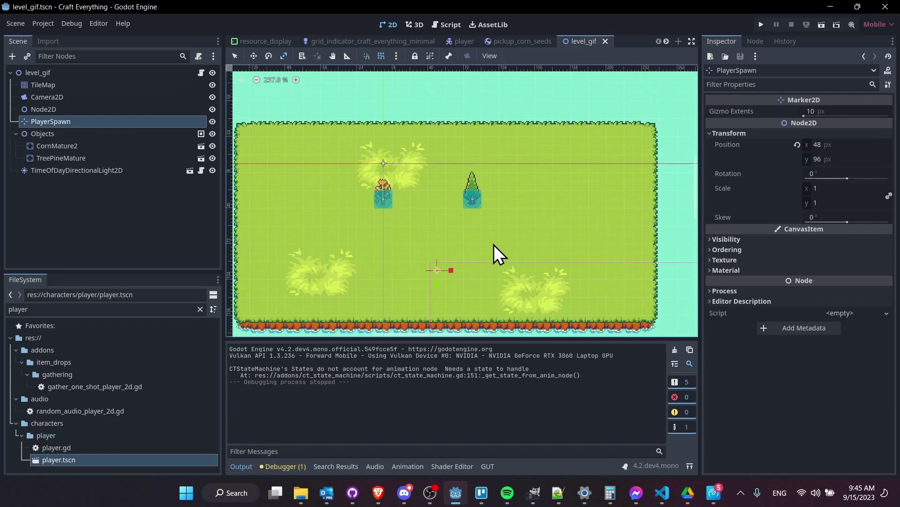
Duplicate CornMature2 into a row of four corn plants
left_click(385, 203)
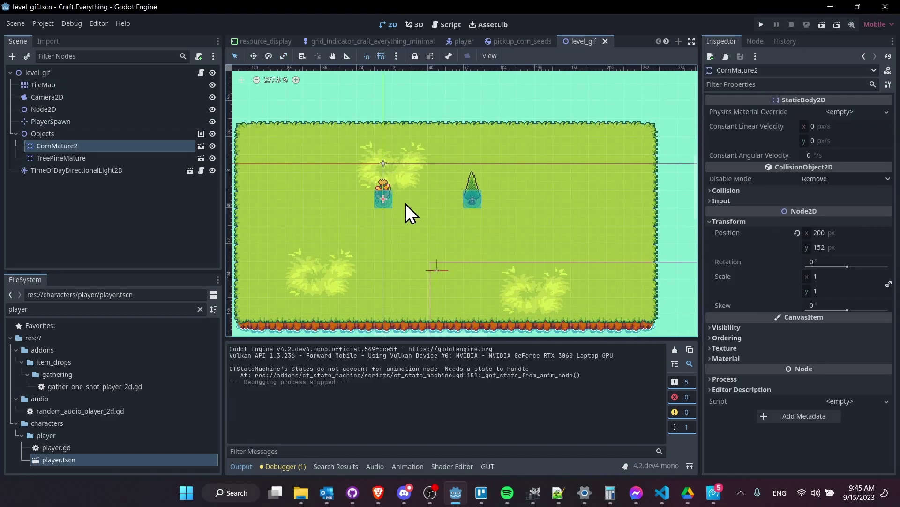
key("ctrl+d")
scroll(402, 207, "up", 2)
left_click_drag(381, 187, 432, 246)
key("ctrl+d")
key("ctrl+d")
left_click(56, 146)
left_click(69, 182, "shift")
Copy the corn row into a 4x3 block and duplicate TreePineMature into a row of pine trees
key("ctrl+d")
key("ctrl+d")
left_click(515, 177)
key("ctrl+d")
mouse_move(516, 177)
left_mouse_down()
mouse_move(532, 189)
mouse_move(581, 191)
mouse_move(487, 197)
mouse_move(507, 178)
left_mouse_up()
key("ctrl+d")
key("ctrl+d")
scroll(500, 179, "right", 5)
key("ctrl+d")
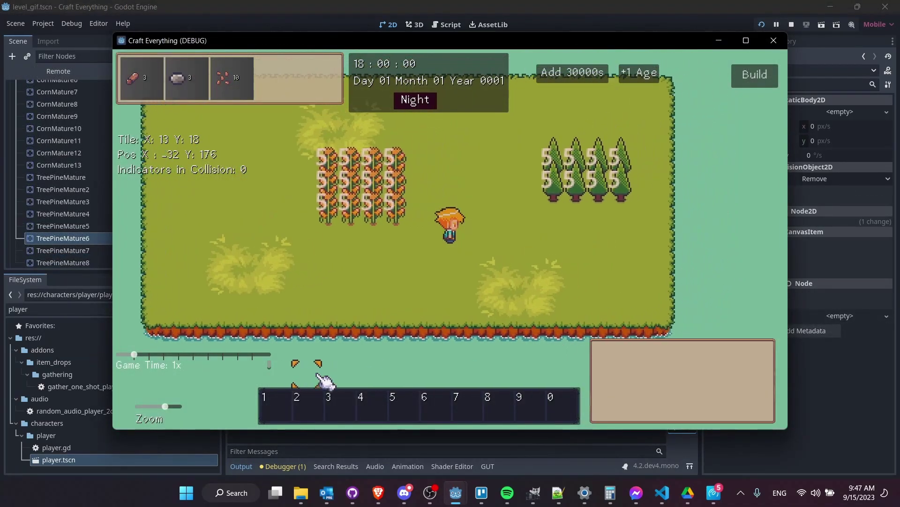
Walk down-left, harvest the corn and pine trees, and pick up the first drops
key("s")
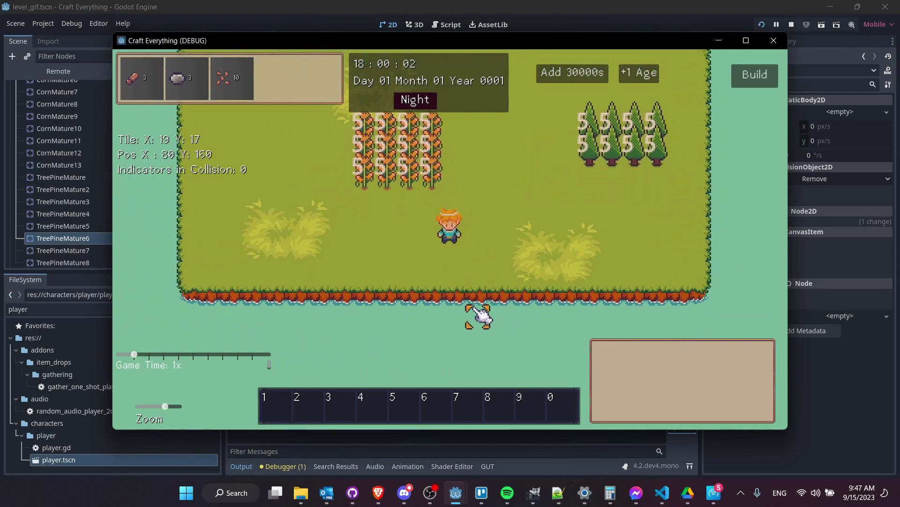
key("a")
left_click(327, 124)
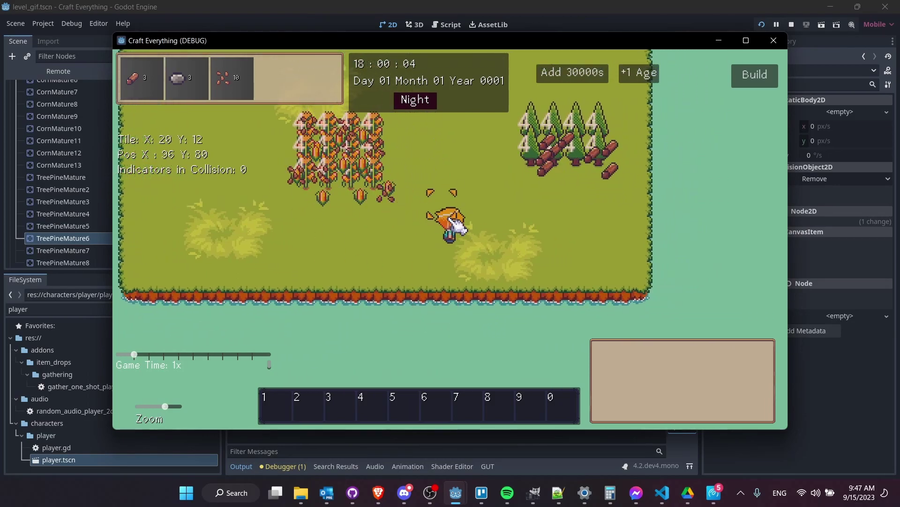
key("a")
key("w")
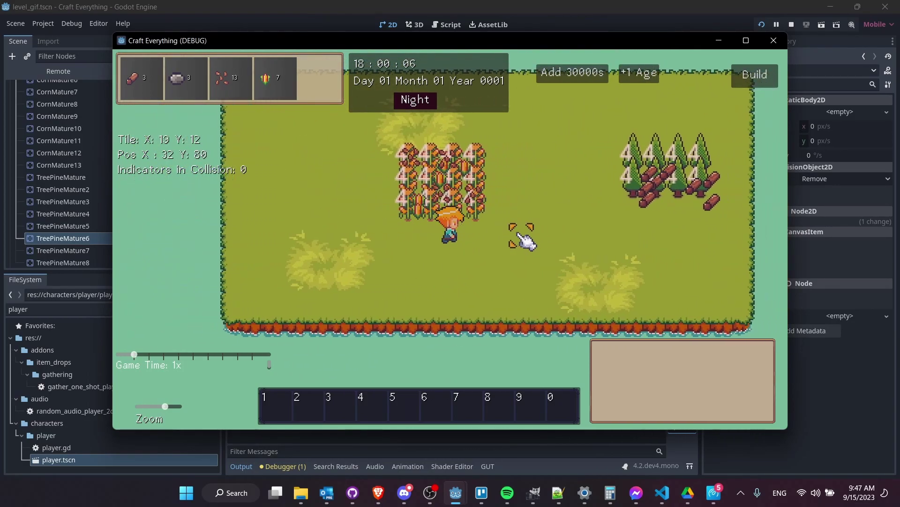
key("d")
key("w")
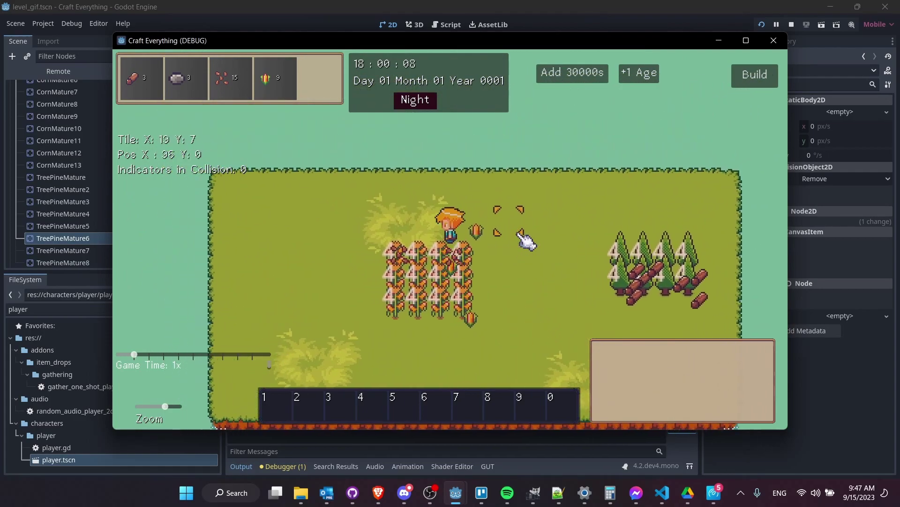
Walk around the corn and across the logs to collect the dropped items
key("a")
key("d")
key("s")
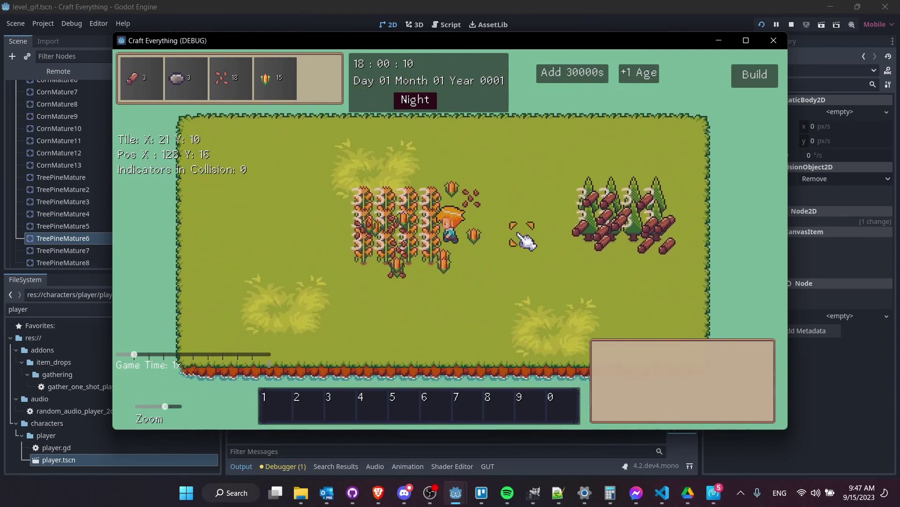
key("d")
key("w")
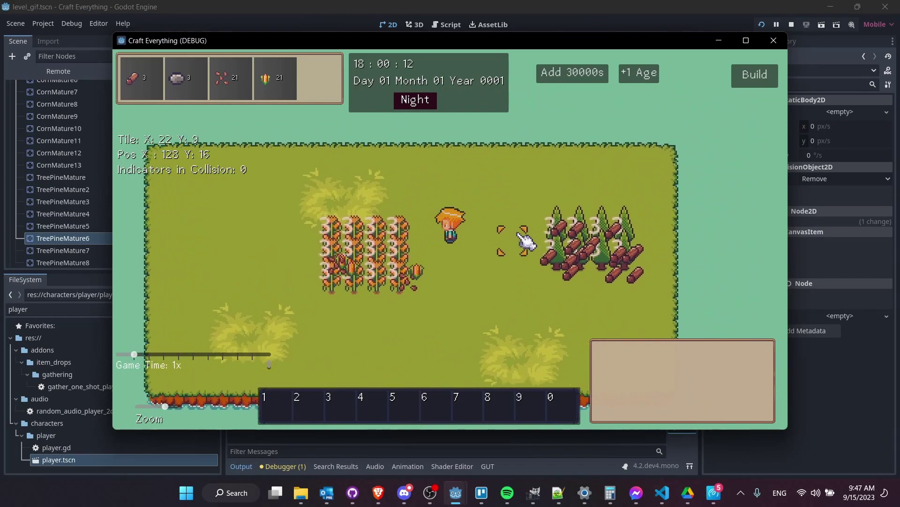
key("d")
key("s")
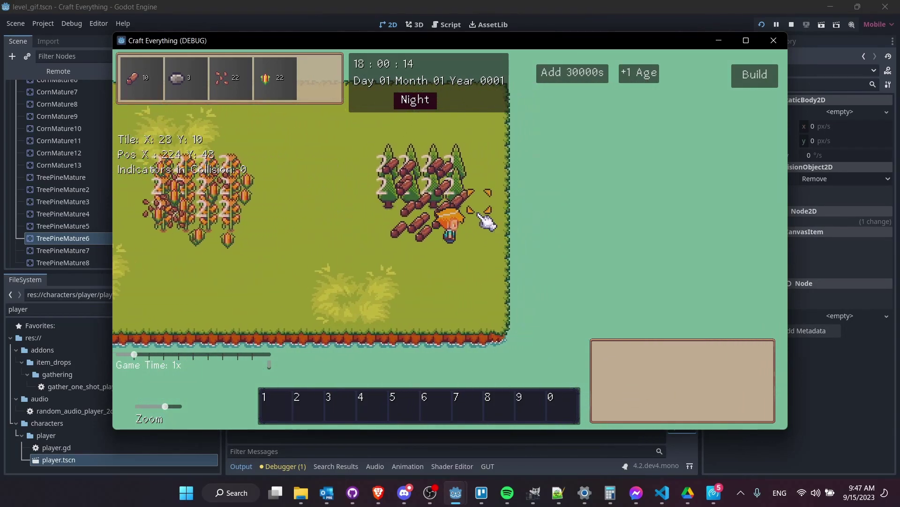
key("a")
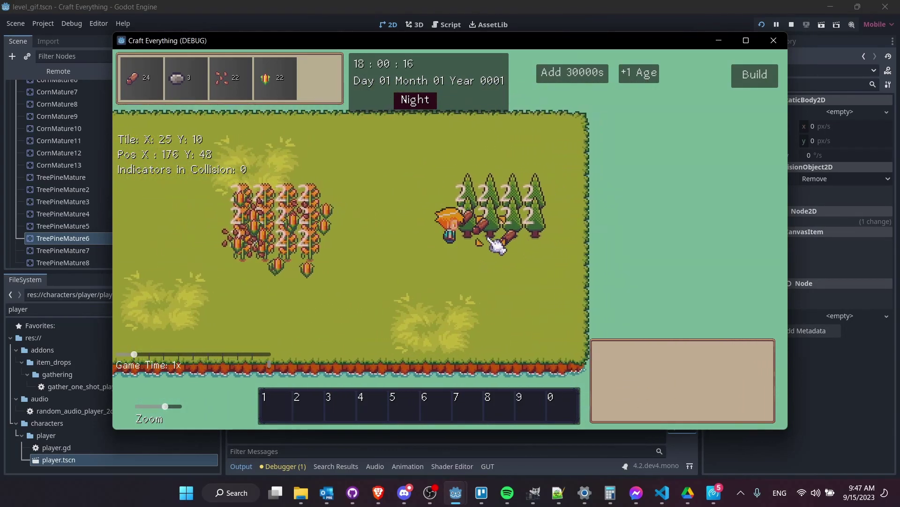
key("d")
key("s")
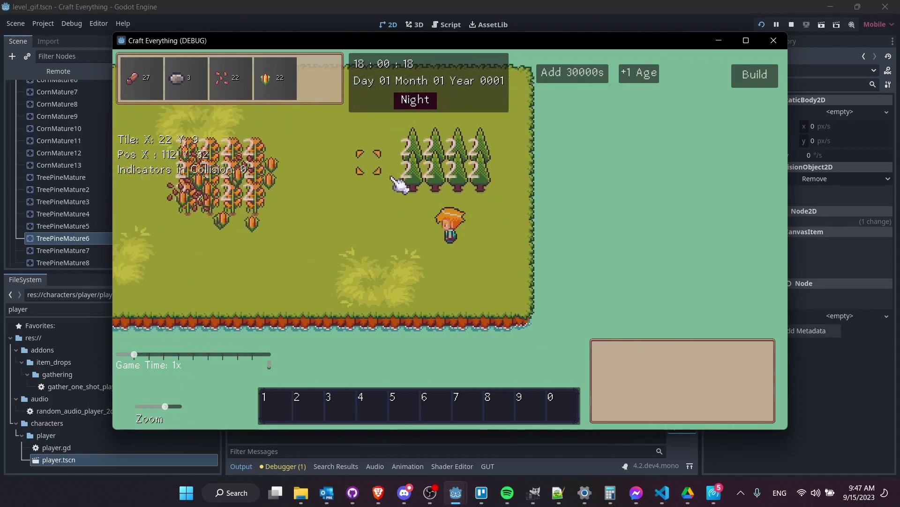
Collect the remaining drops near the trees, end the test run with 43 logs, and open pickup_corn_seeds
key("d")
key("s")
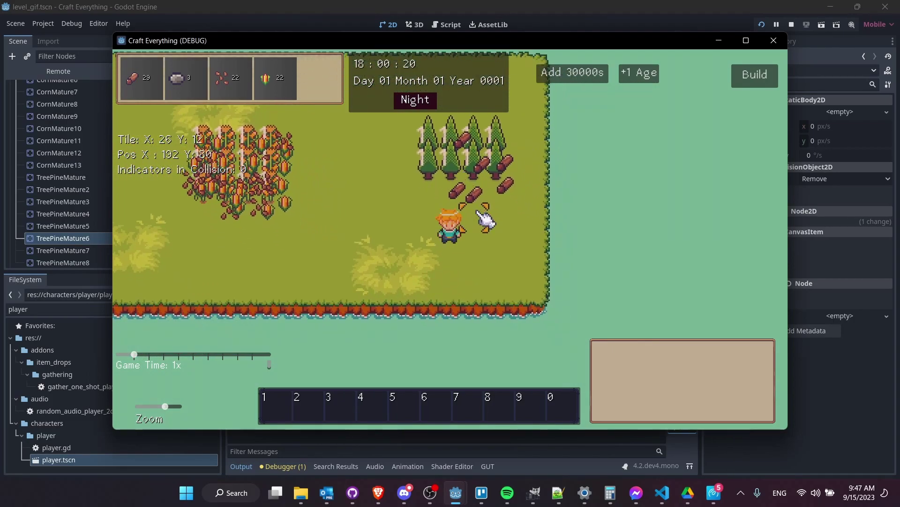
key("d")
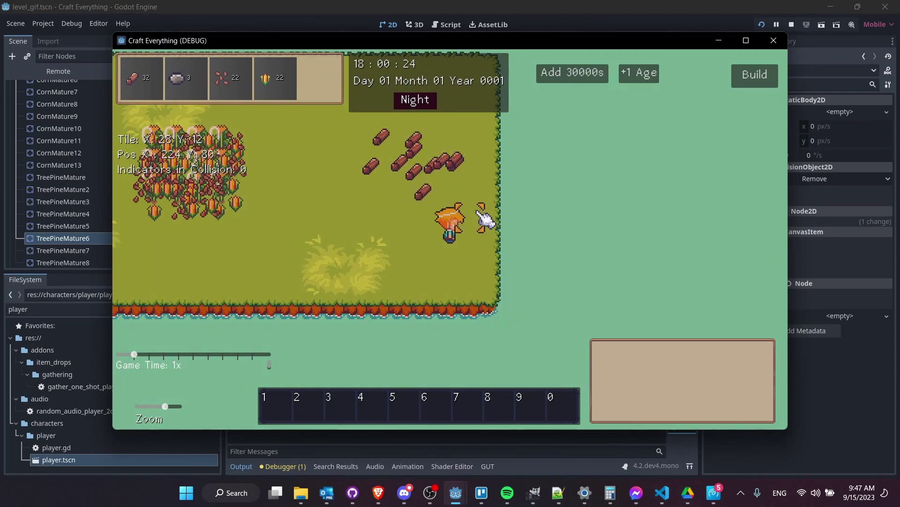
key("w")
key("a")
key("a")
key("w")
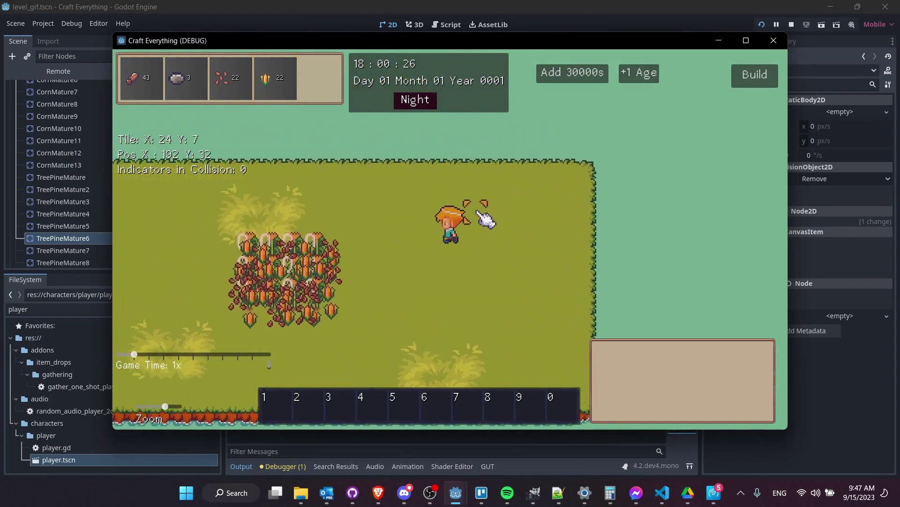
key("F8")
left_click(527, 41)
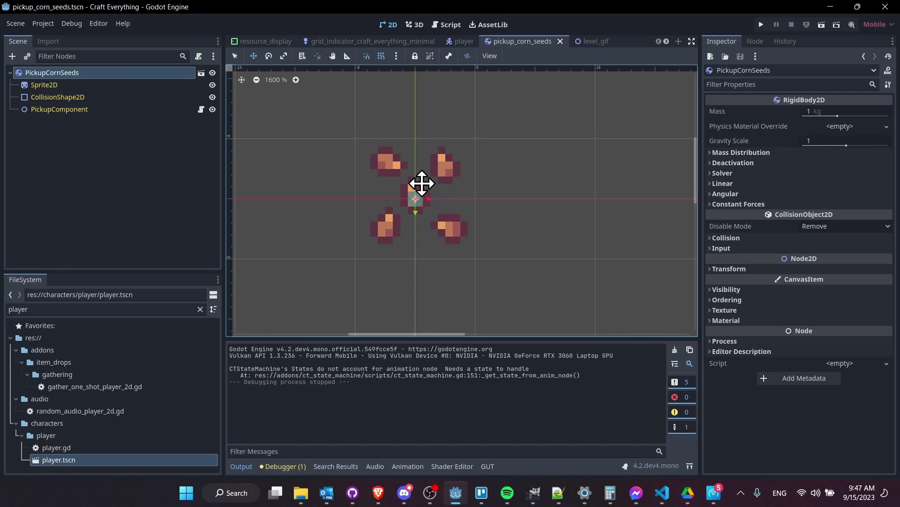
Check the corn seed pickup's CollisionShape2D, then pan the level_gif canvas
left_click(116, 98)
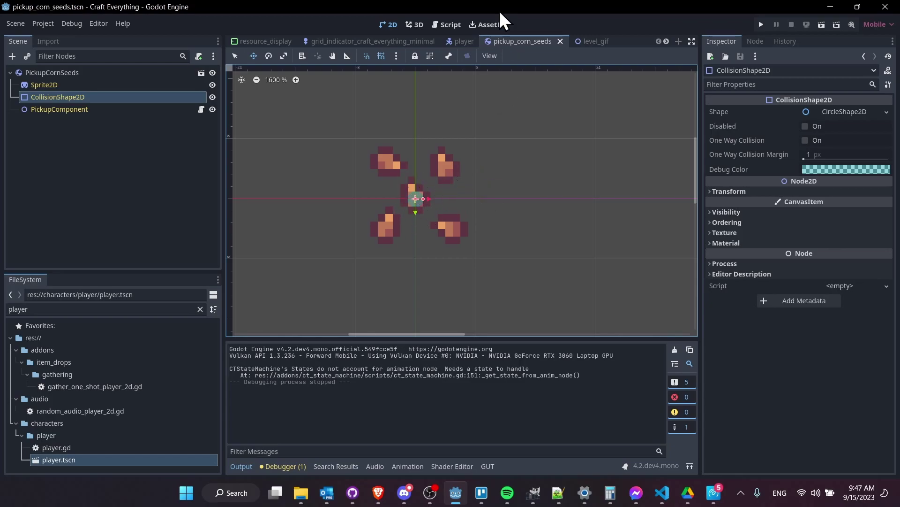
left_click(590, 41)
scroll(641, 195, "right", 3)
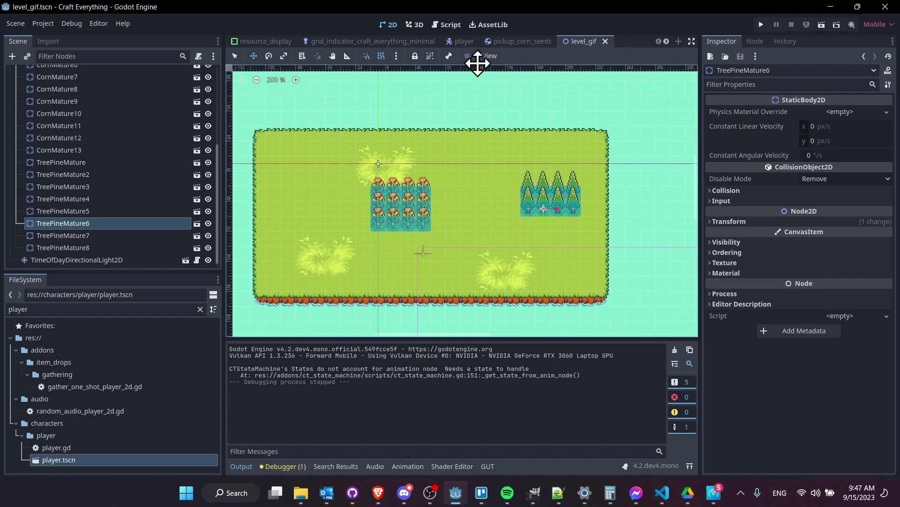
Set the player's PickupGravity gravity to -200 and run the project
left_click(461, 41)
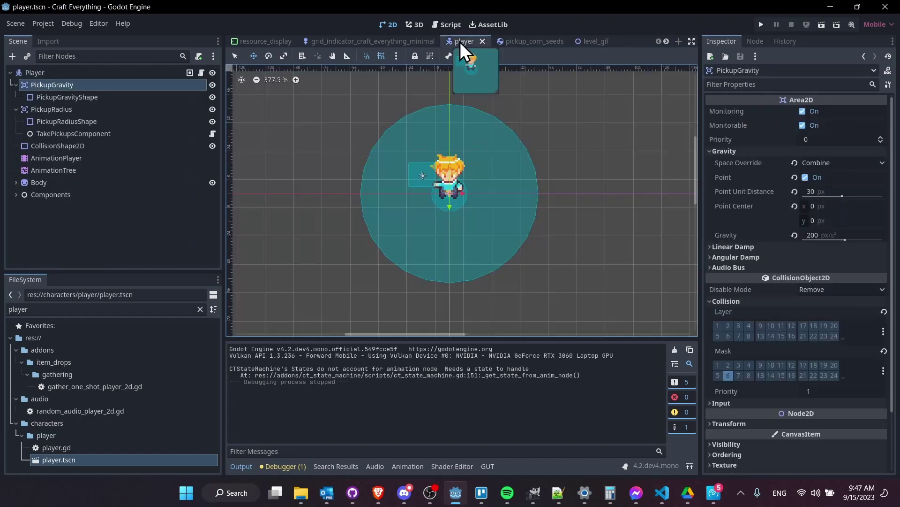
left_click(827, 229)
key("Return")
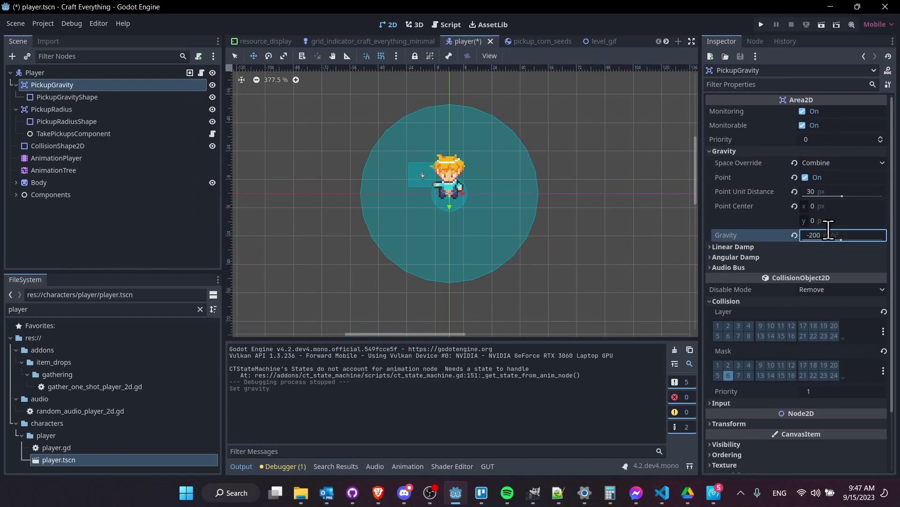
left_click(757, 20)
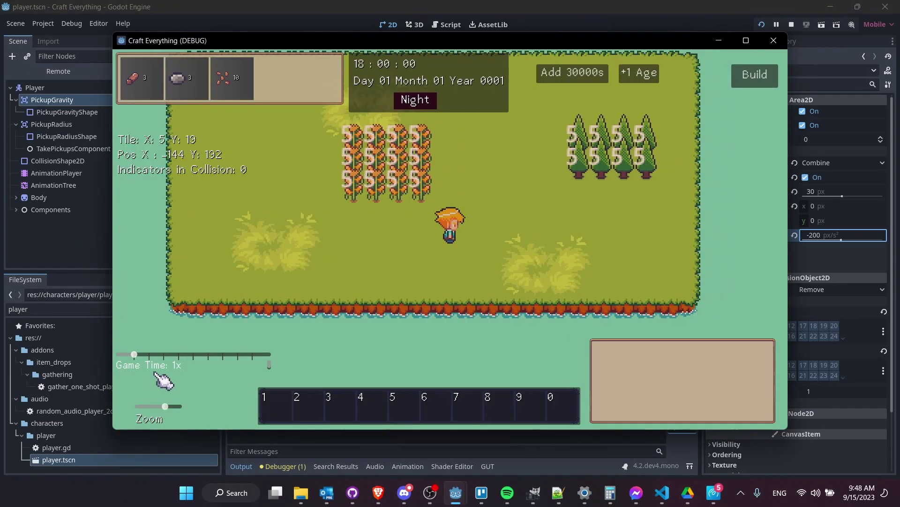
Walk around at 10x game time as drops push away, then stop and revert gravity to 200
left_click(149, 354)
key("a")
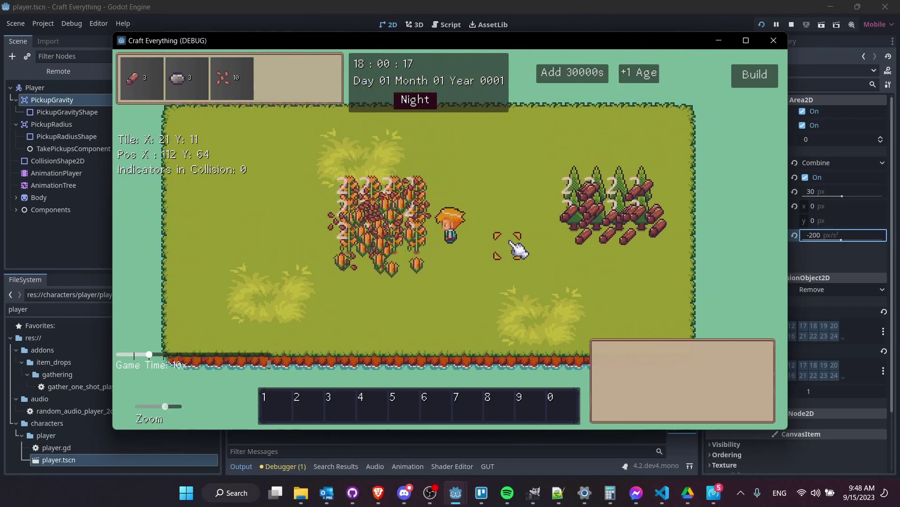
key("a")
key("d")
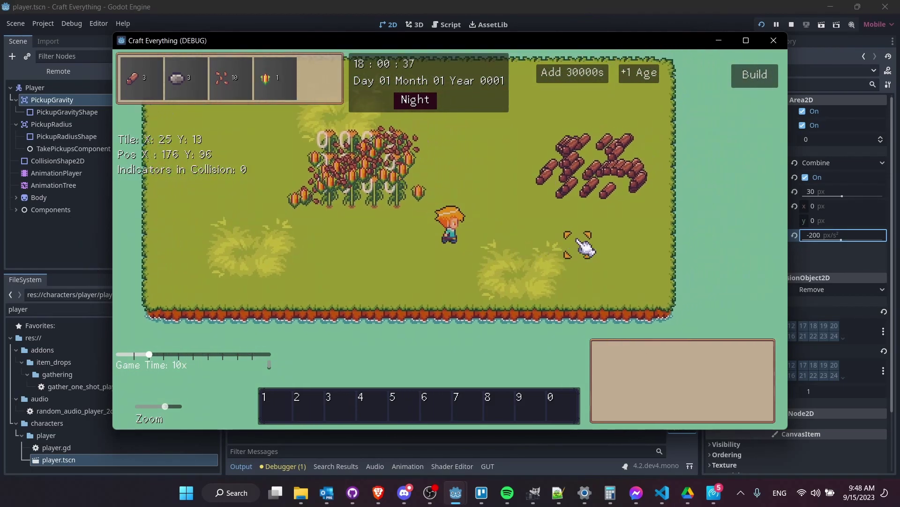
key("w")
key("d")
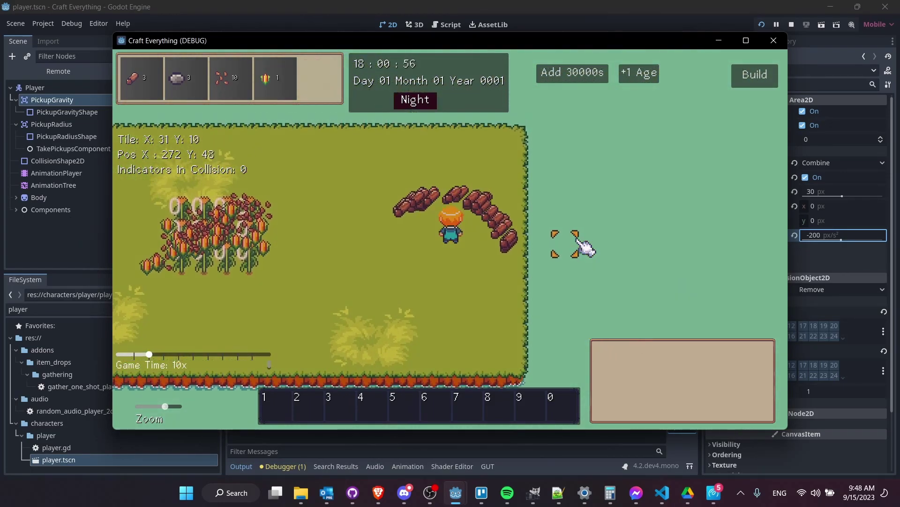
key("F8")
key("ctrl+z")
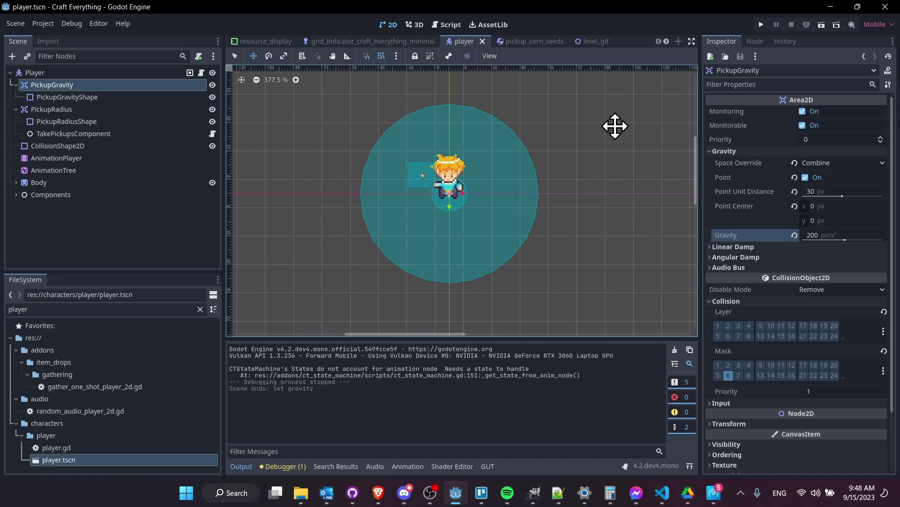
Select PickupRadius in the player scene to show its Inspector properties
left_click(71, 108)
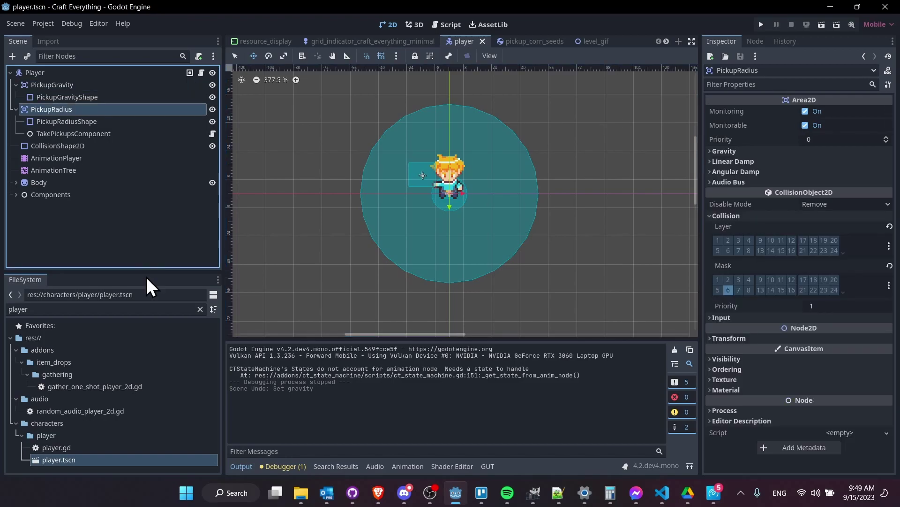